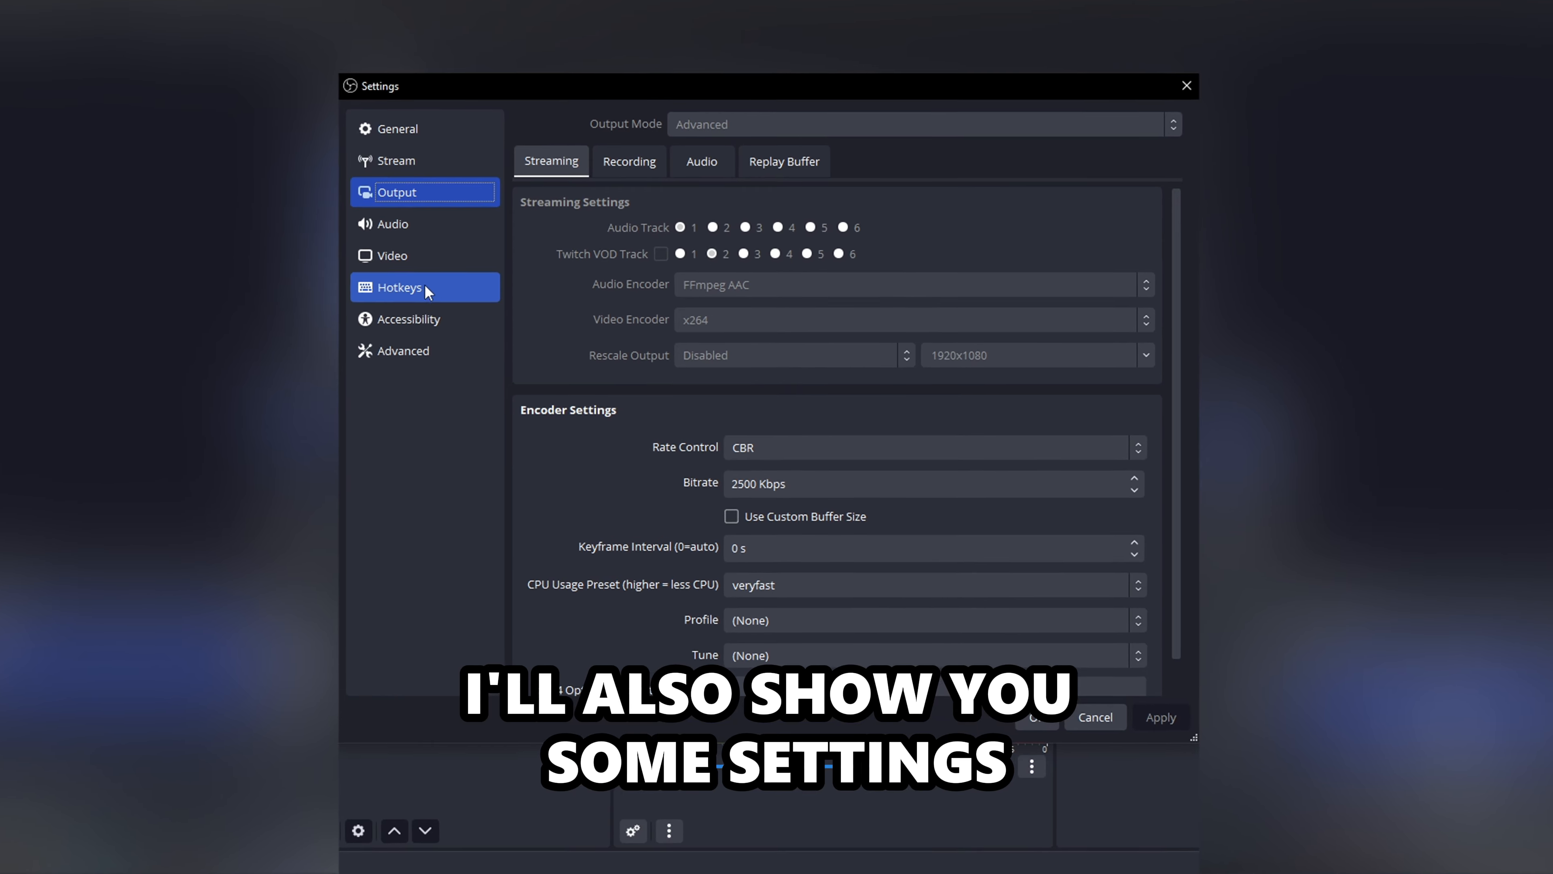
click(422, 296)
click(355, 128)
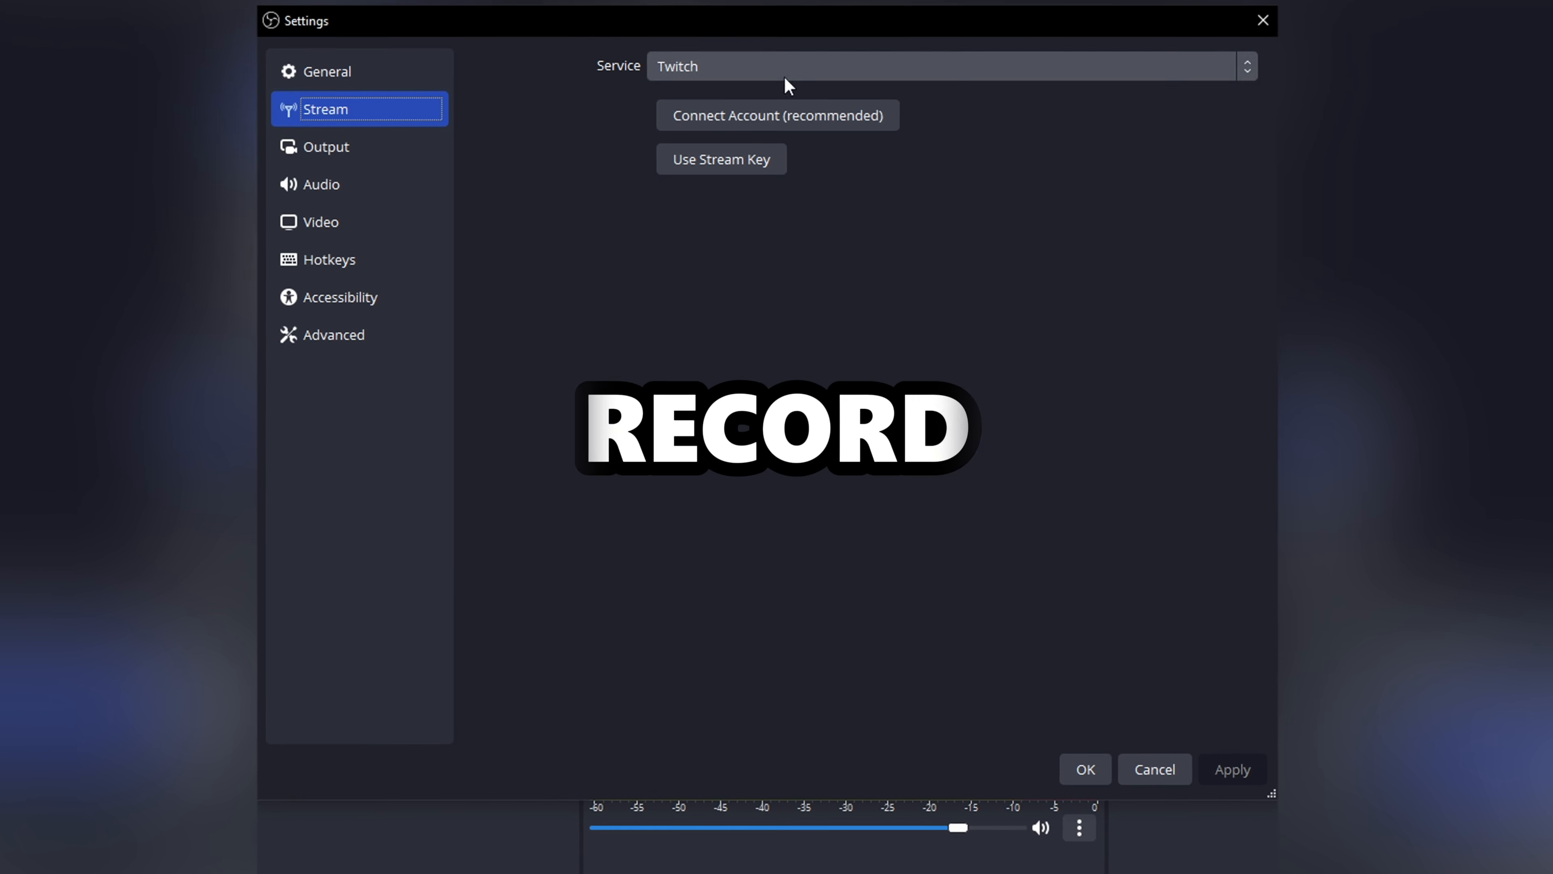
click(359, 85)
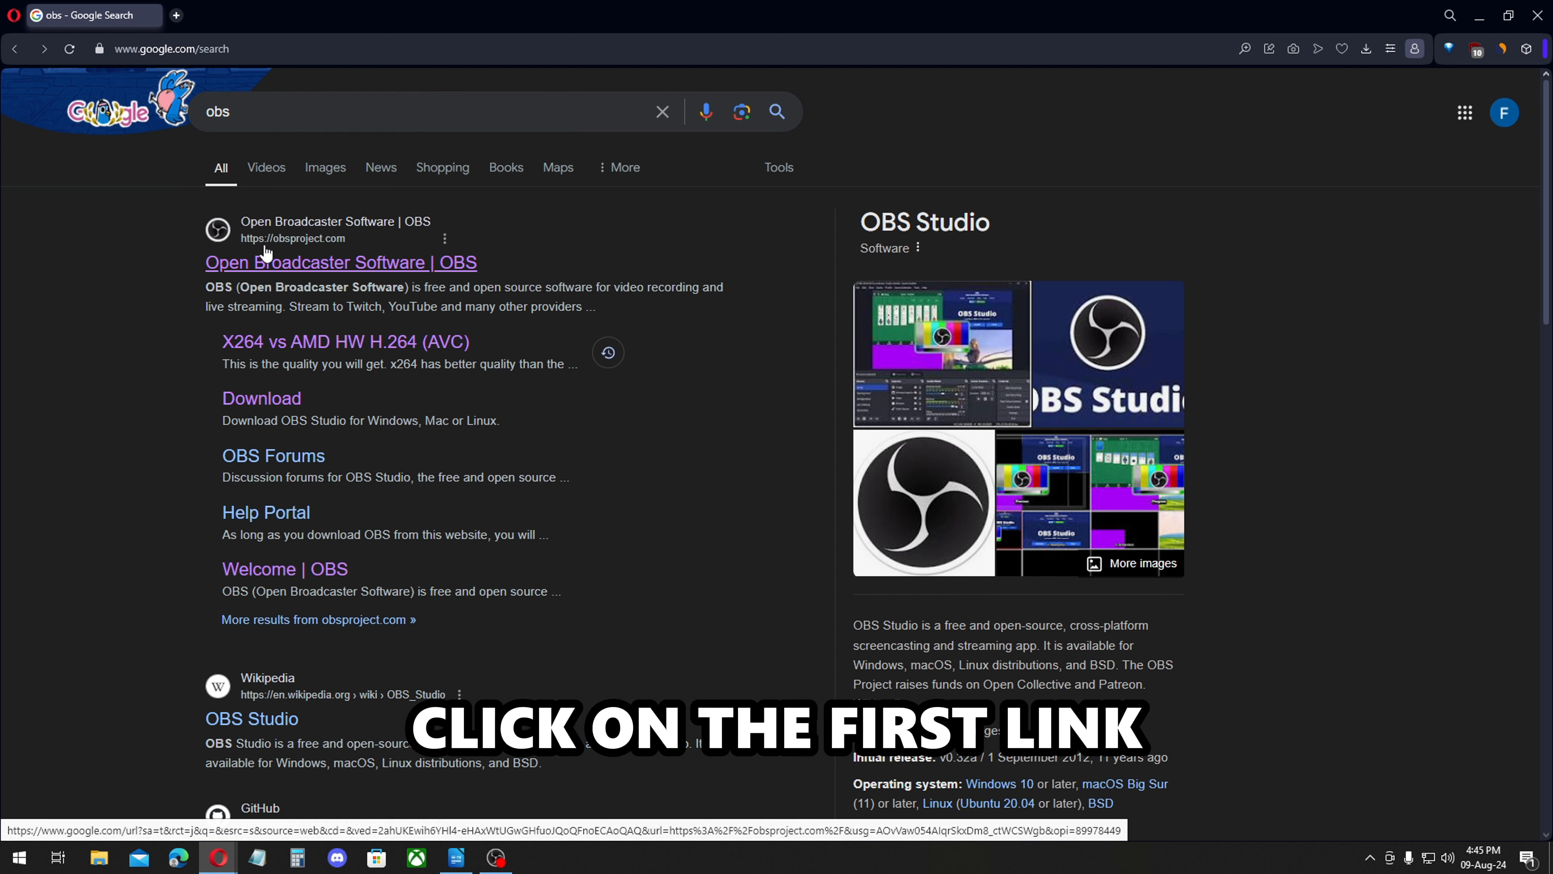
Open the obsproject.com site from the search results and try to download the Windows installer of OBS Studio.
click(357, 264)
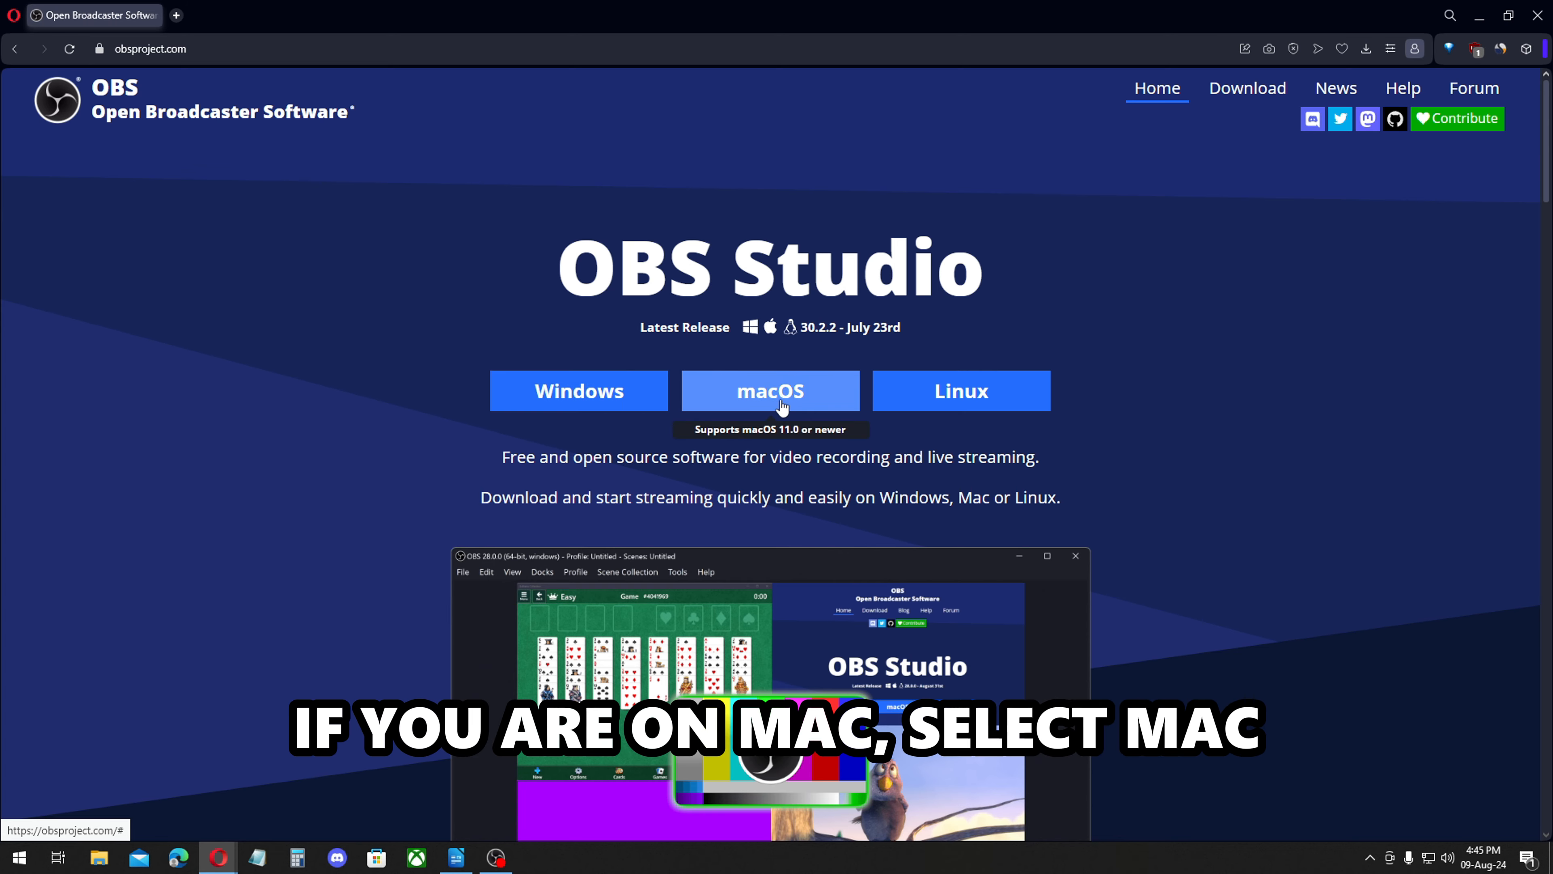
click(582, 401)
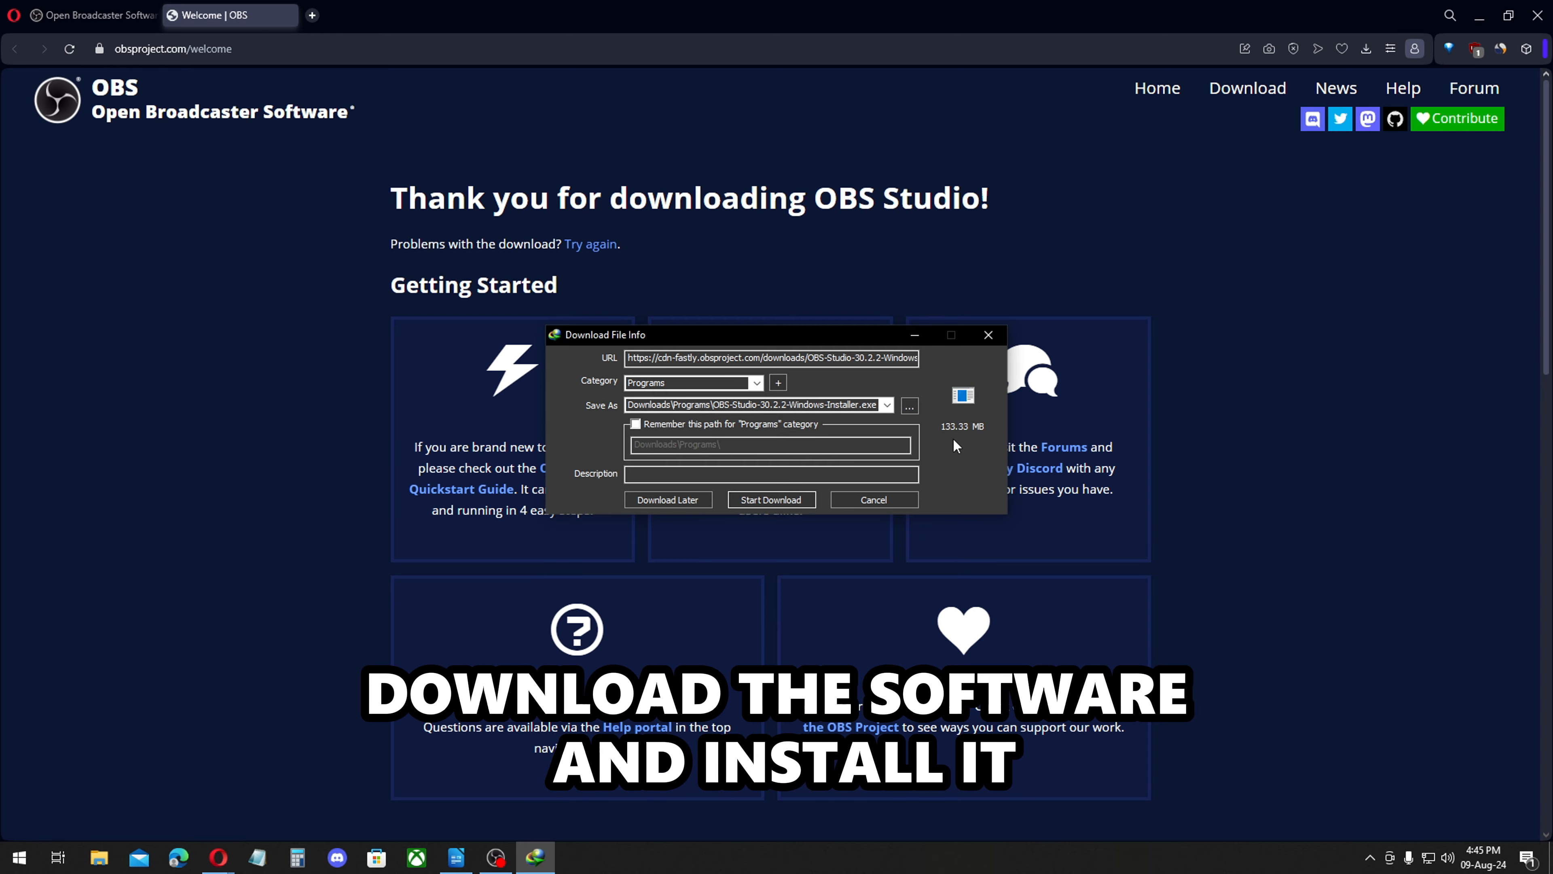
click(988, 335)
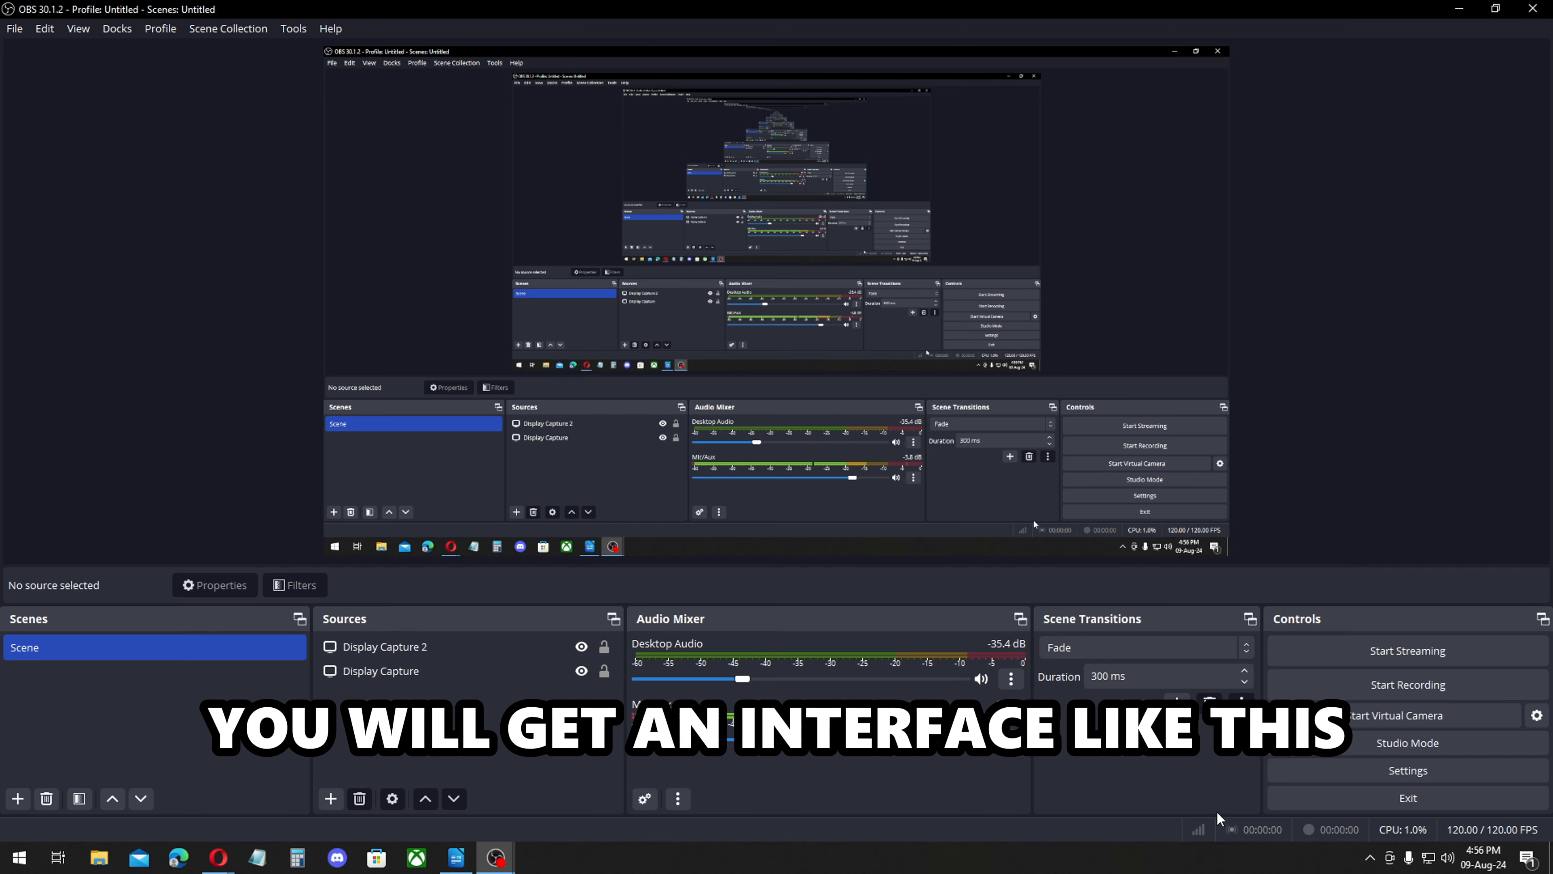
Switch to OBS Studio and set the output mode to Advanced in the output settings.
click(1398, 768)
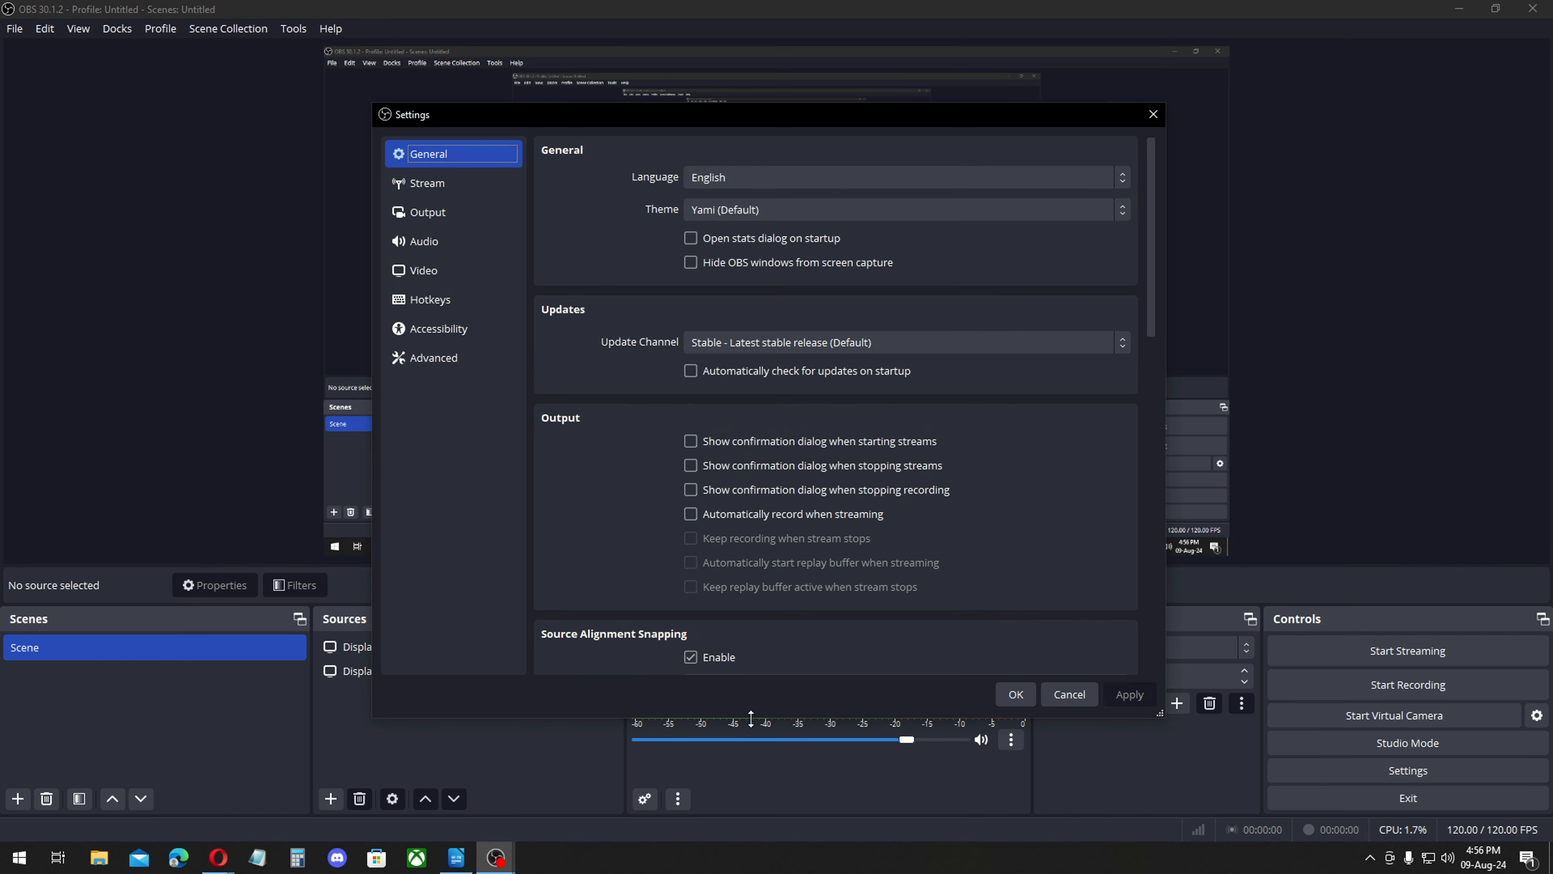
click(434, 216)
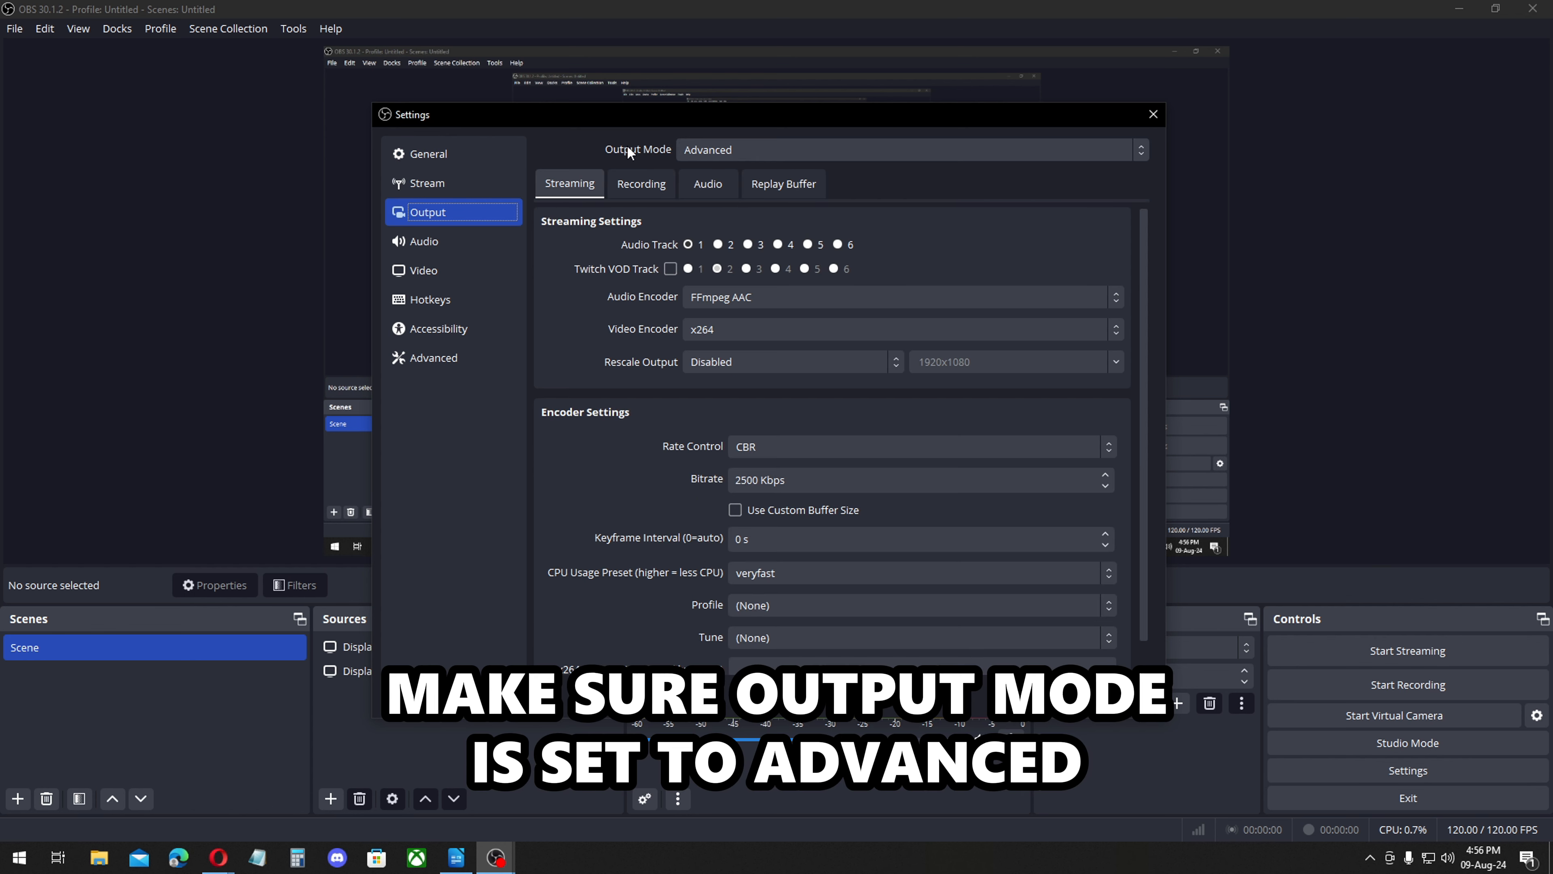
click(756, 149)
click(759, 185)
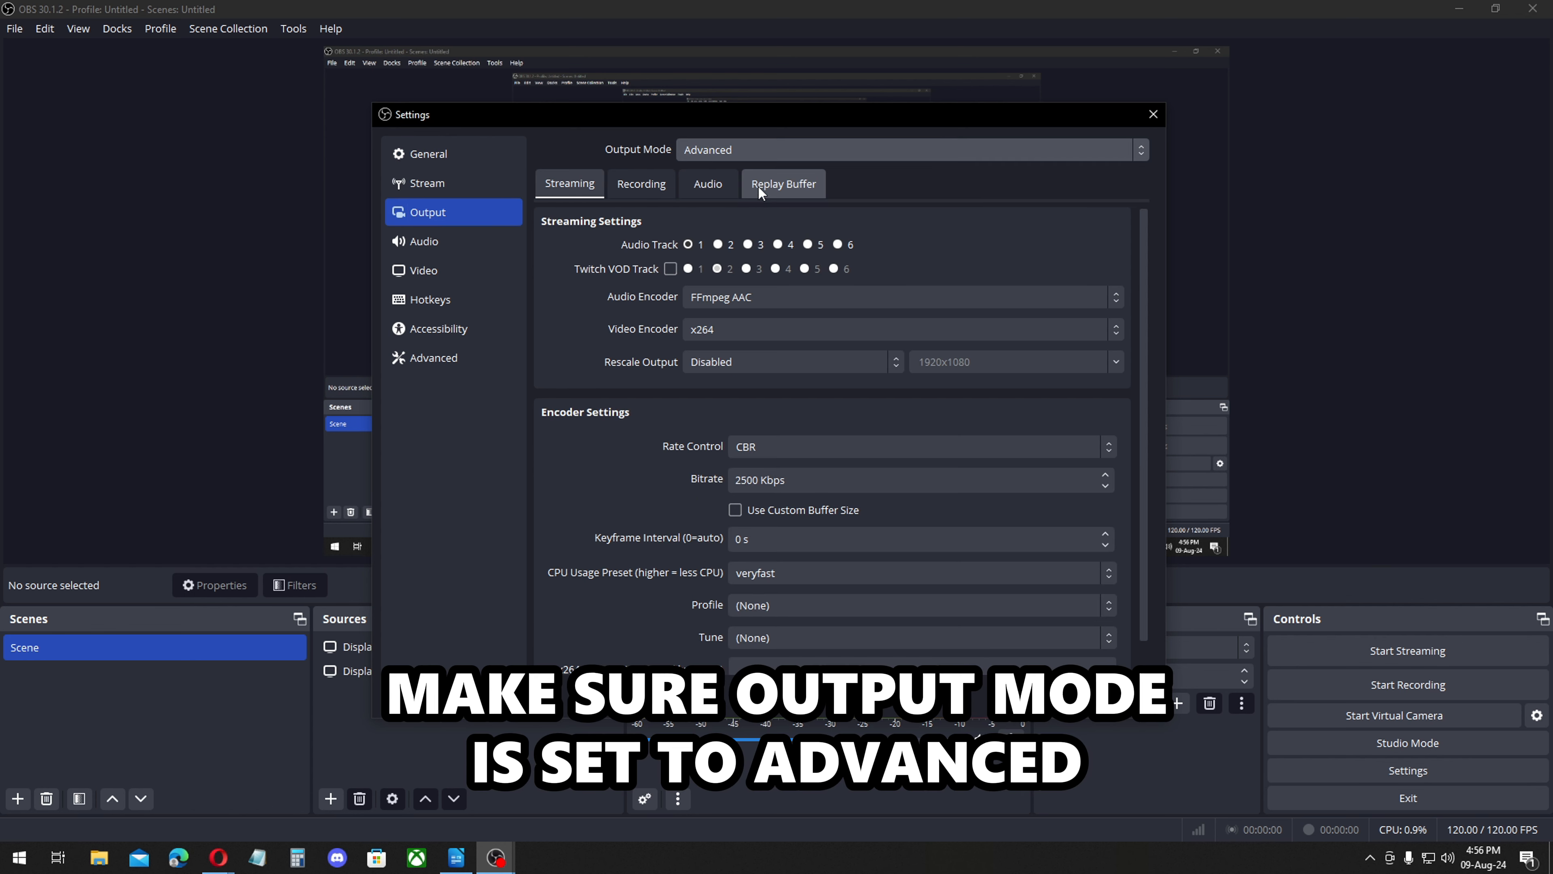
Choose the Recordings folder on the Desktop as the recording path in the recording output settings.
click(640, 186)
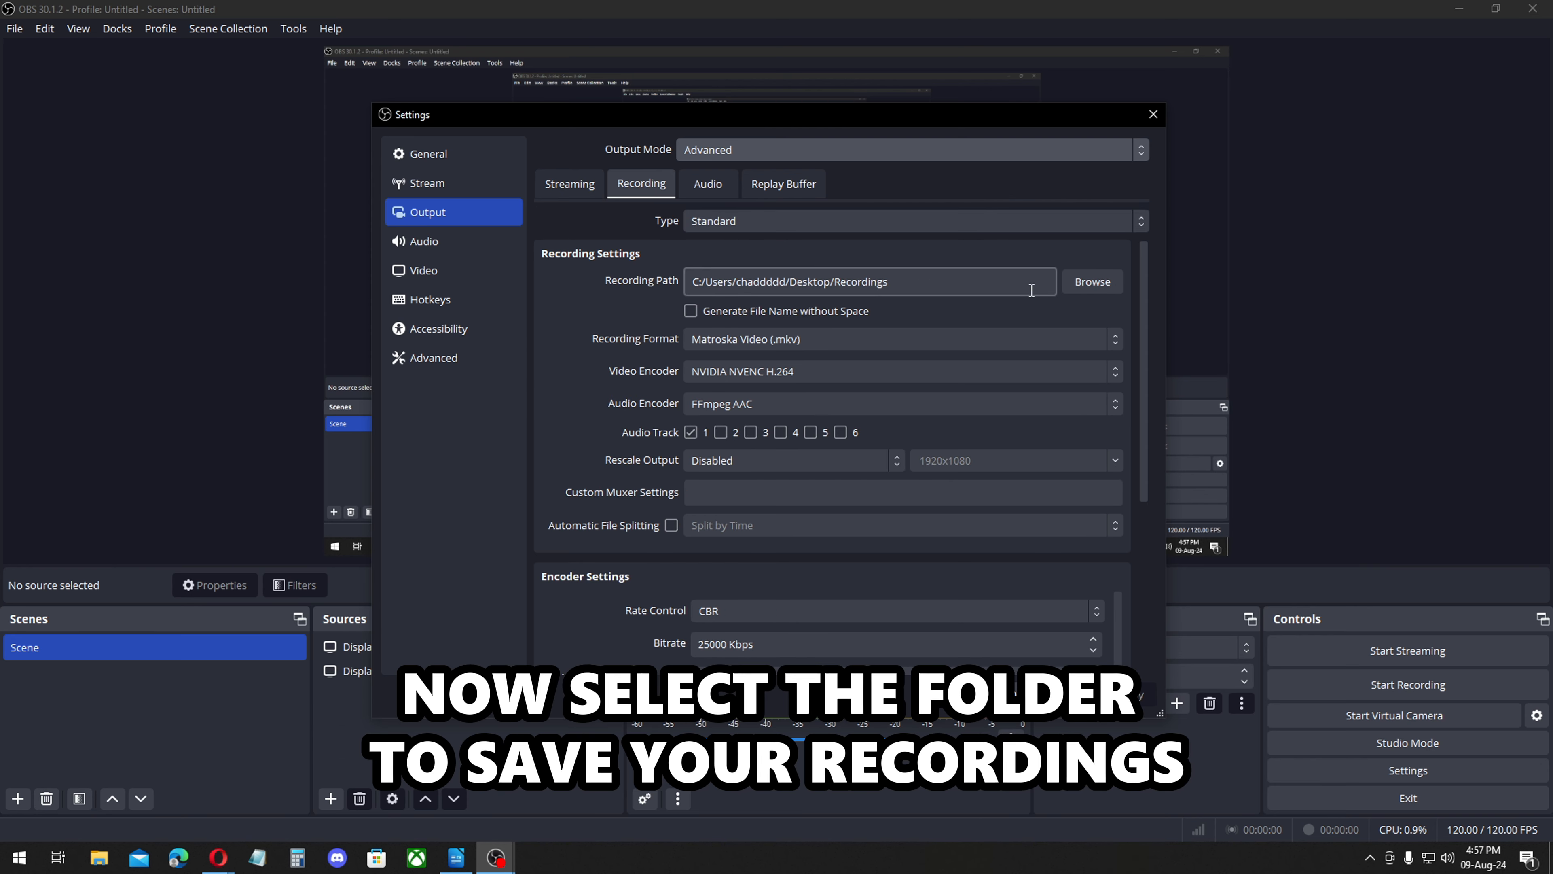
click(1092, 283)
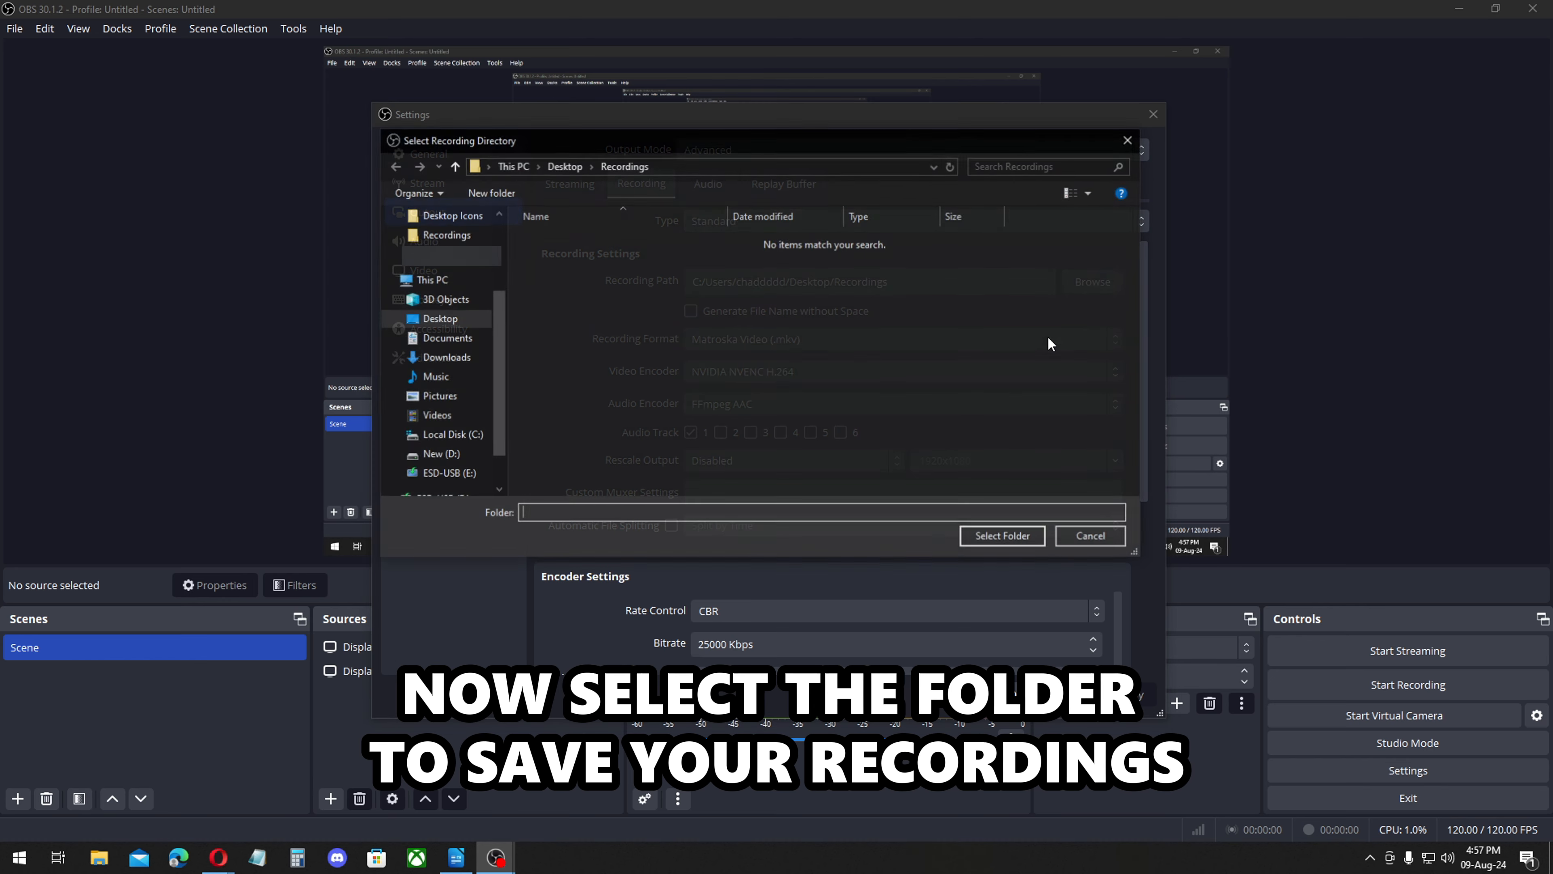
click(1011, 537)
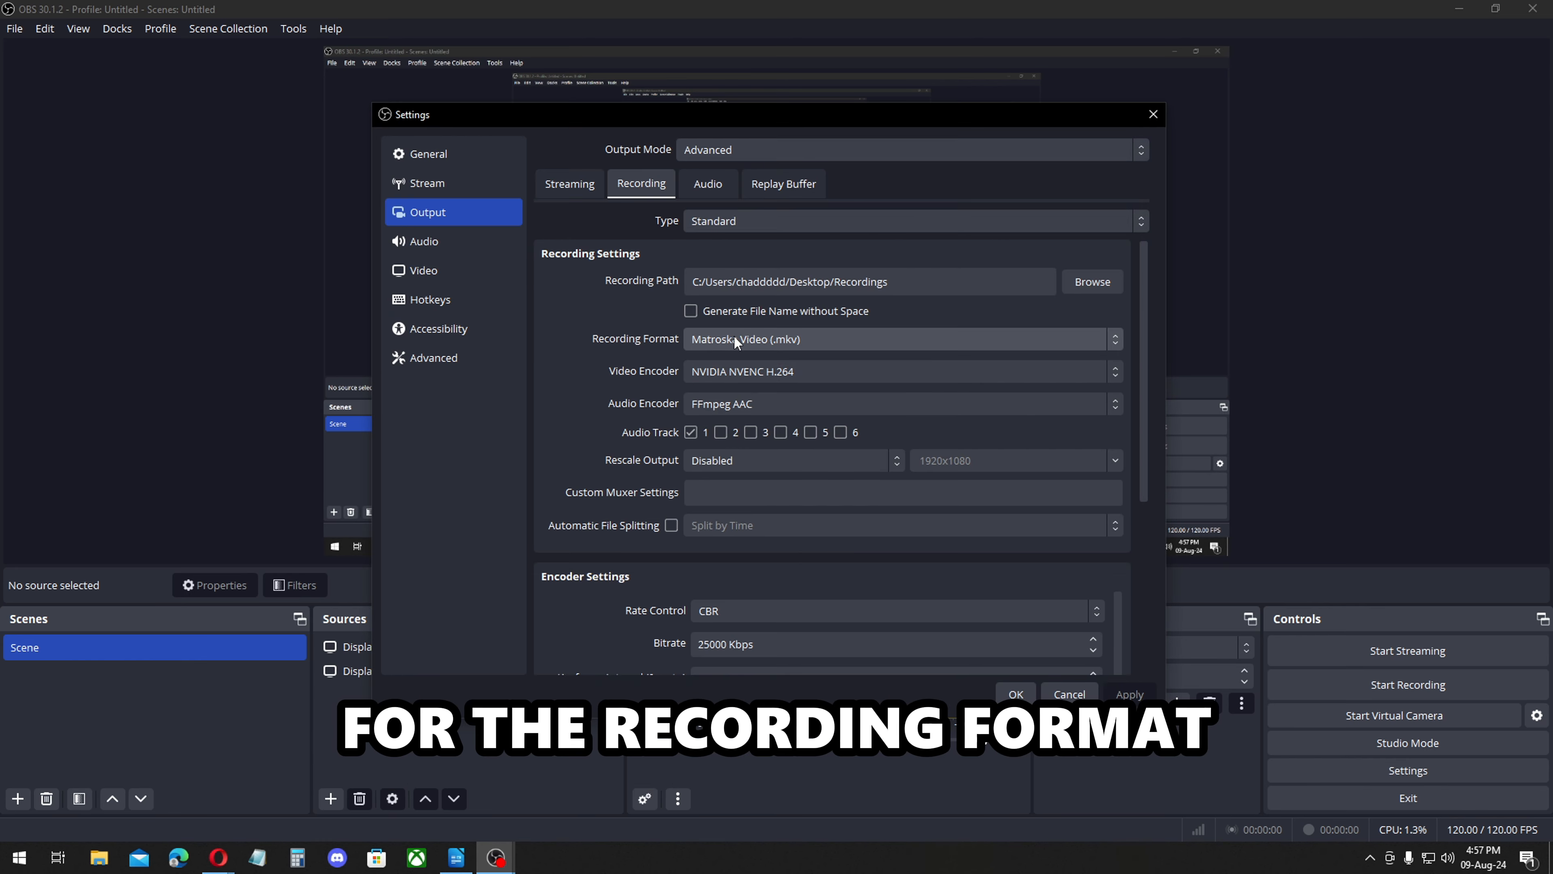
Examine the available recording formats and video encoders in the recording settings.
click(823, 340)
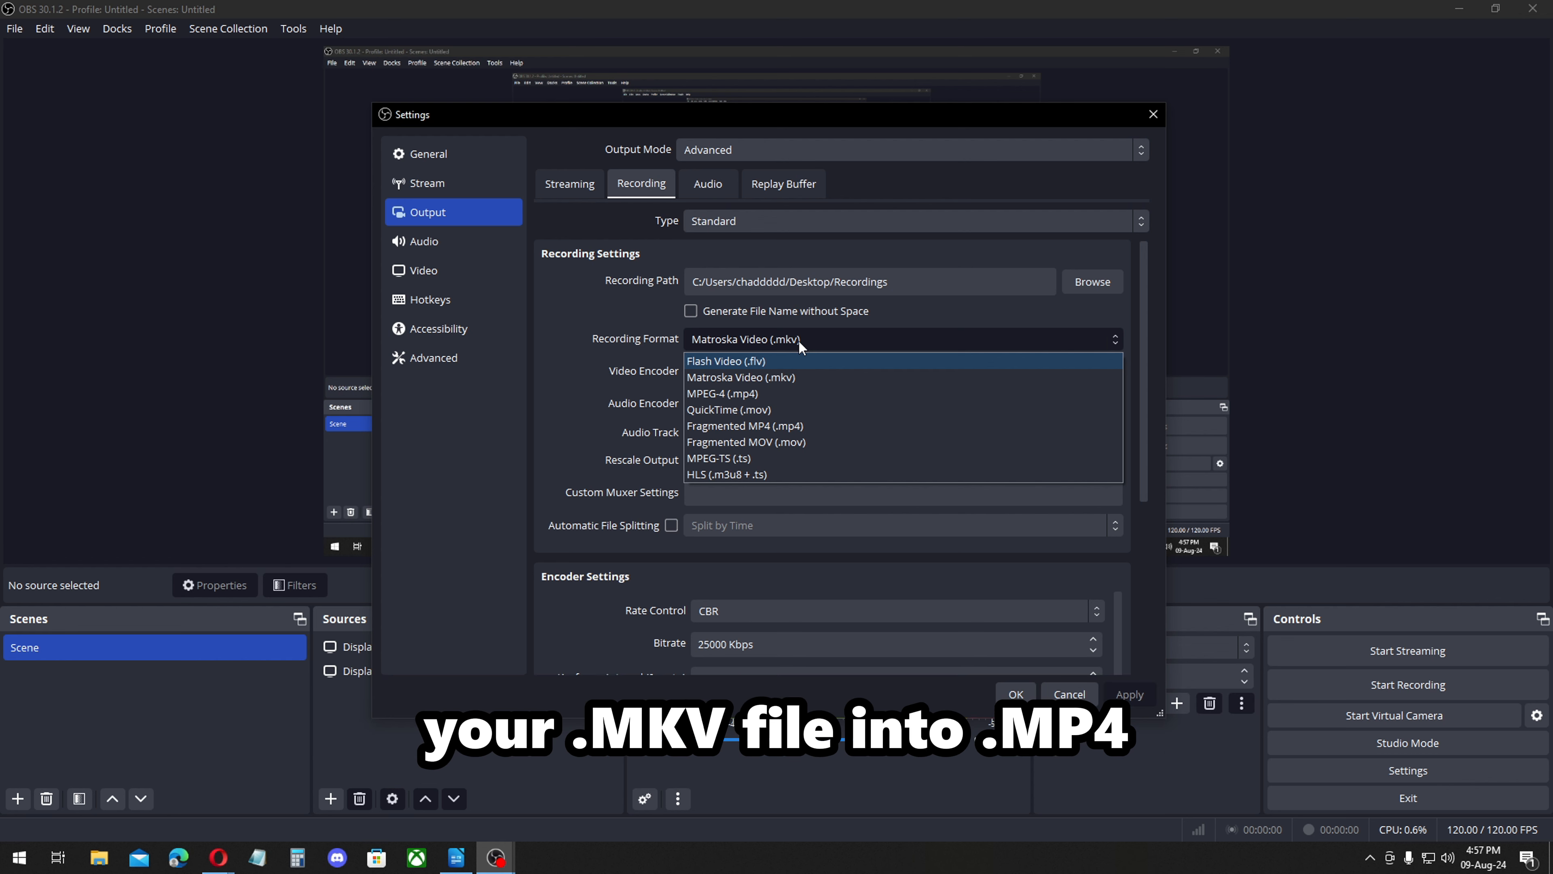
click(618, 378)
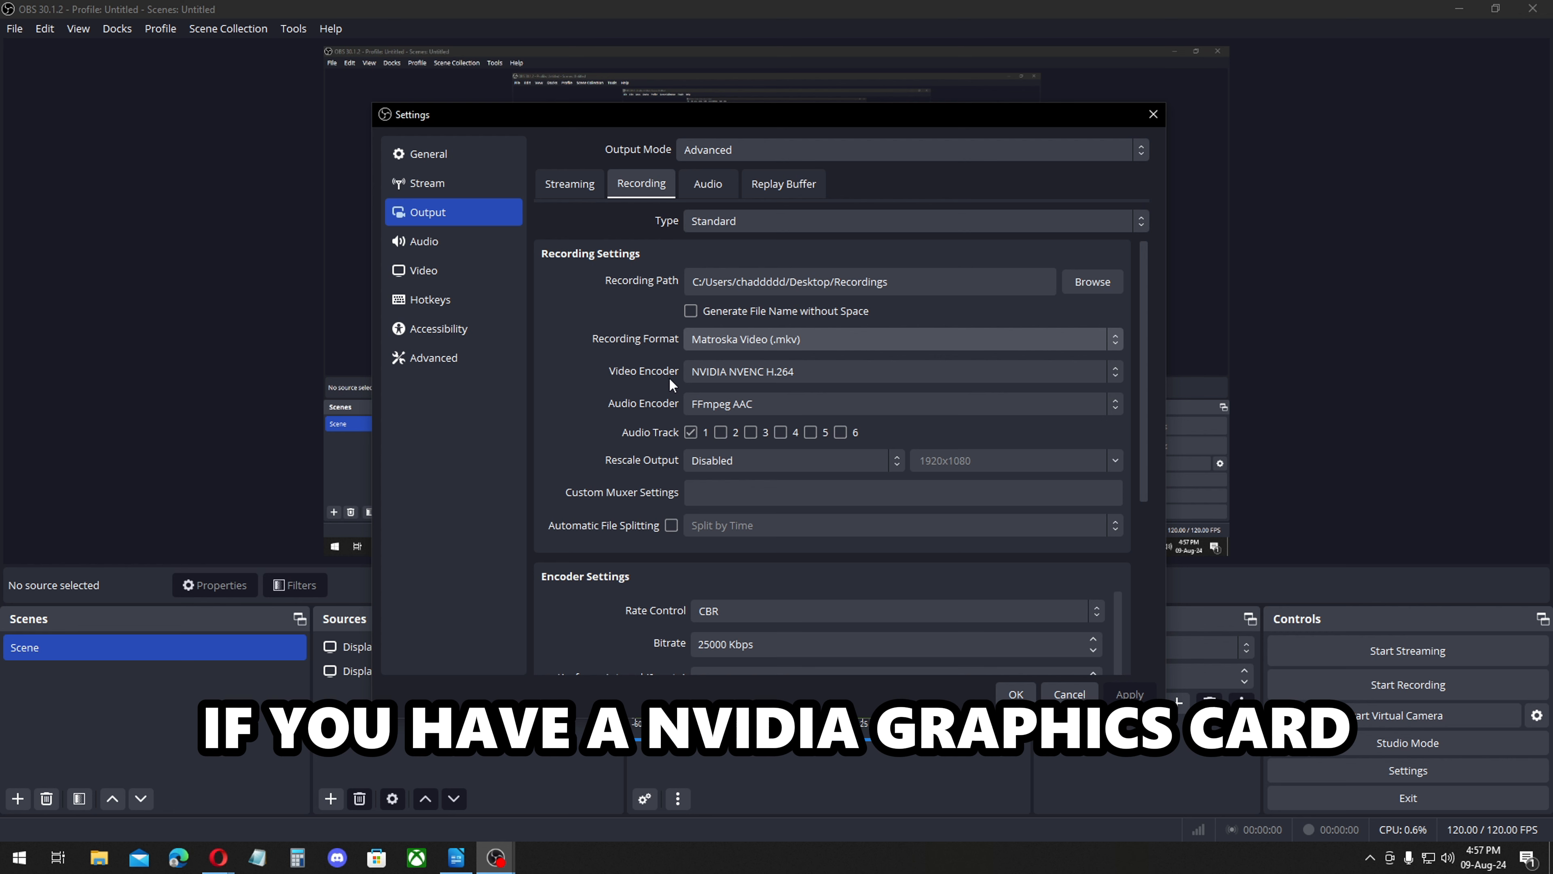
click(750, 372)
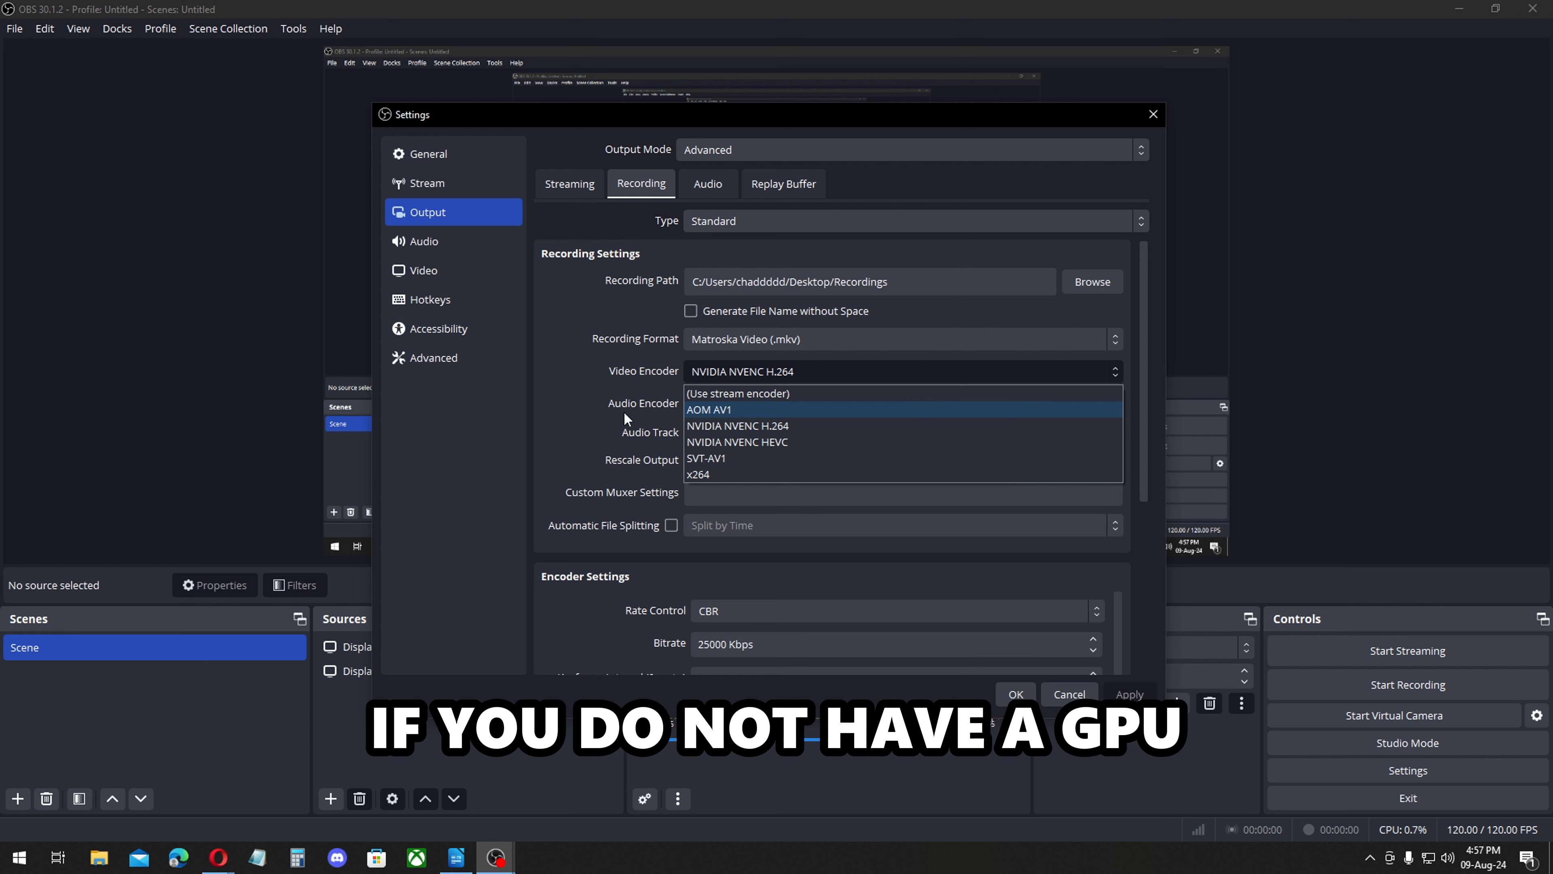
click(773, 368)
click(774, 368)
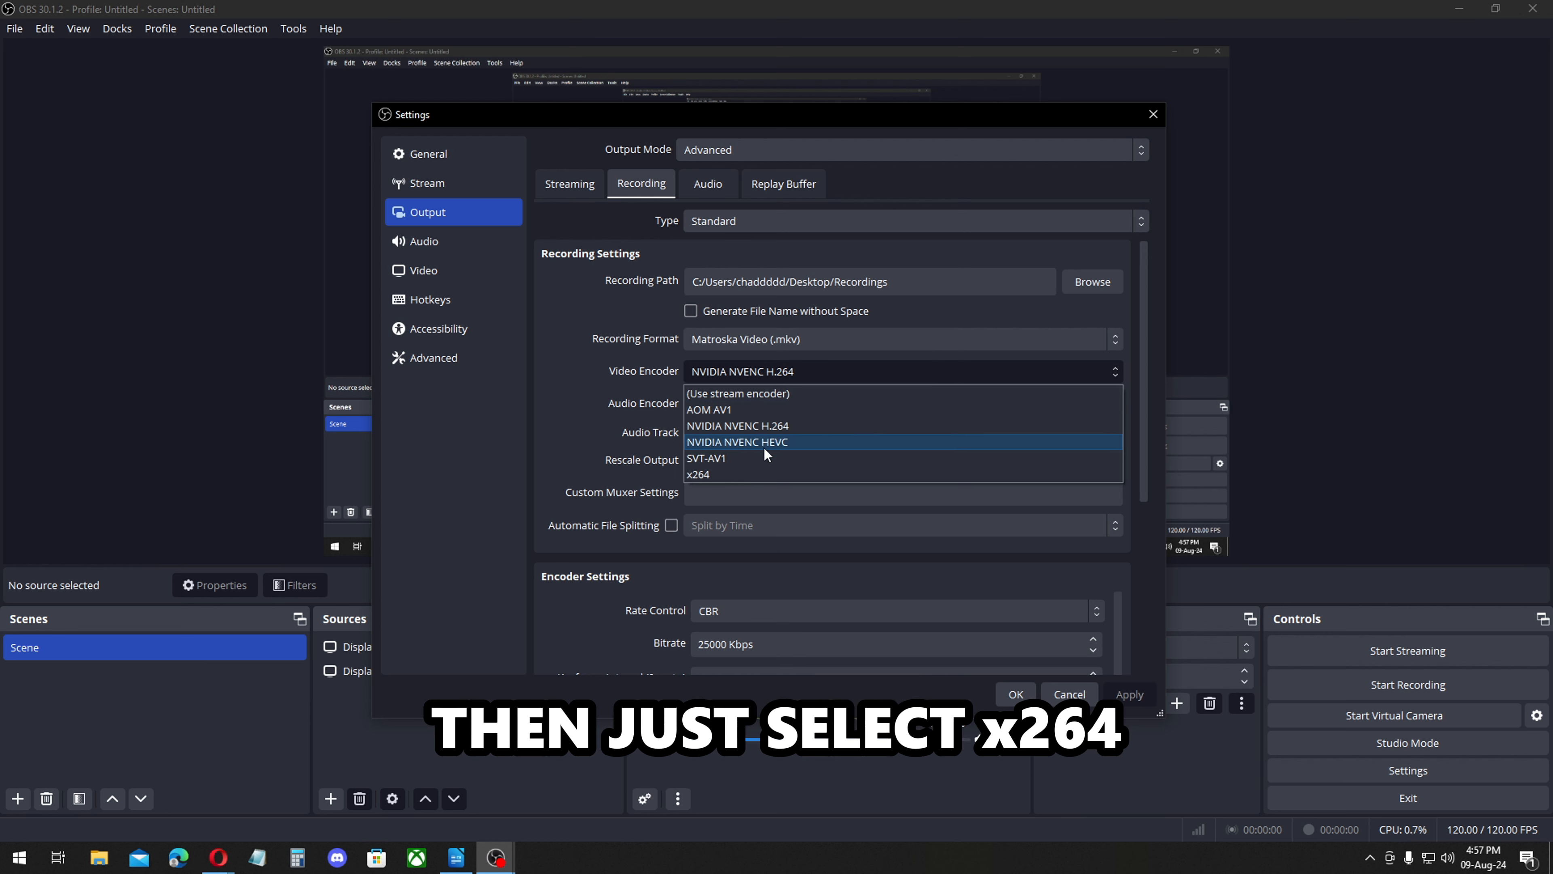
click(624, 403)
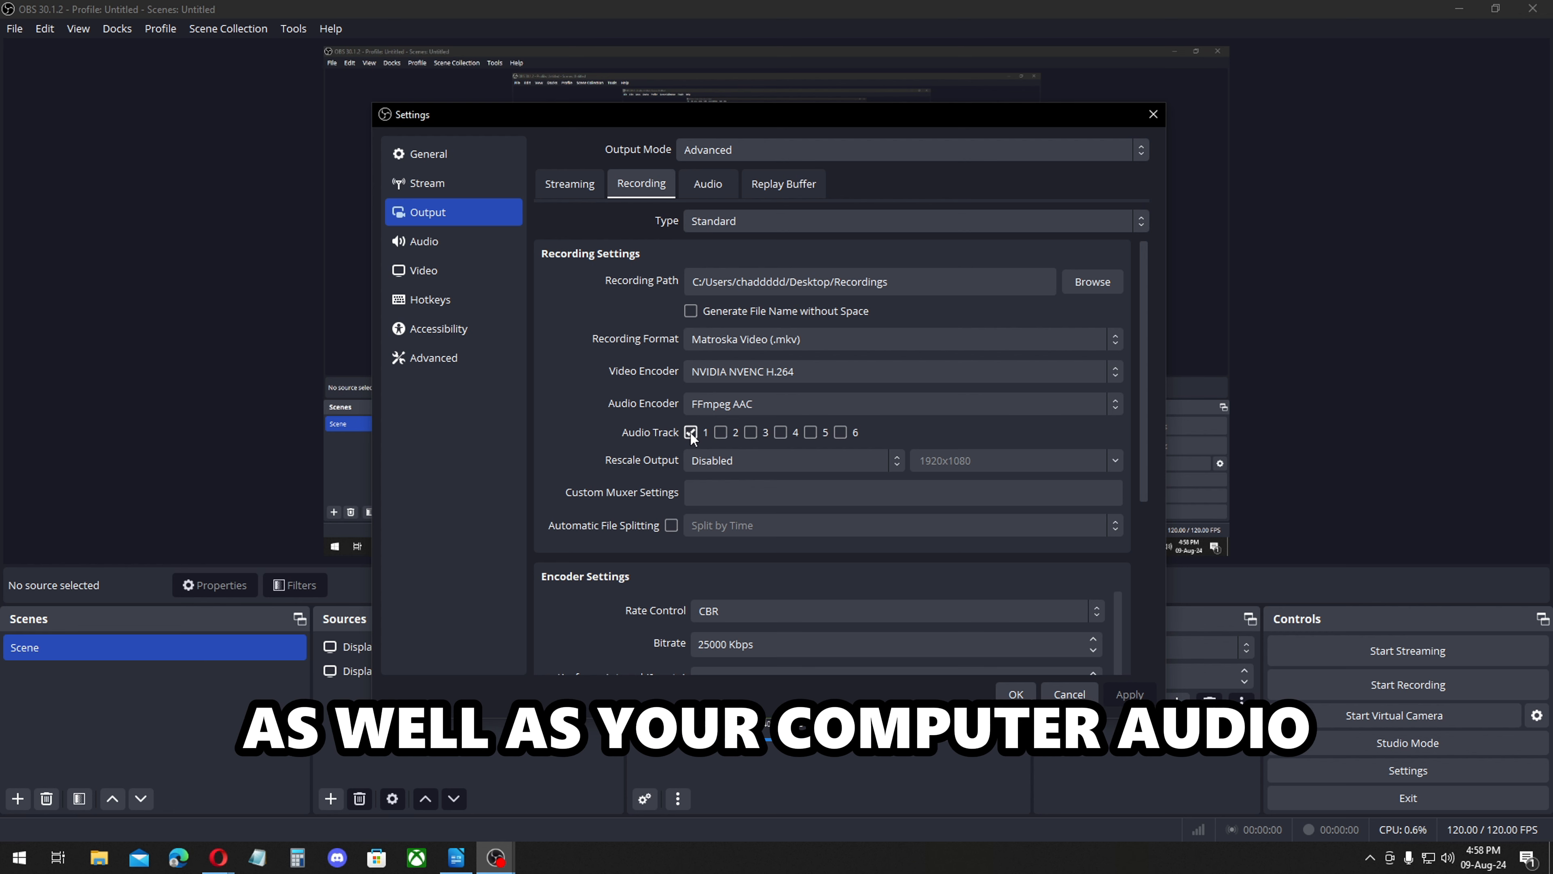
Enable audio track 2 for recordings and set the encoder preset to P7: Slowest (Best Quality).
click(721, 432)
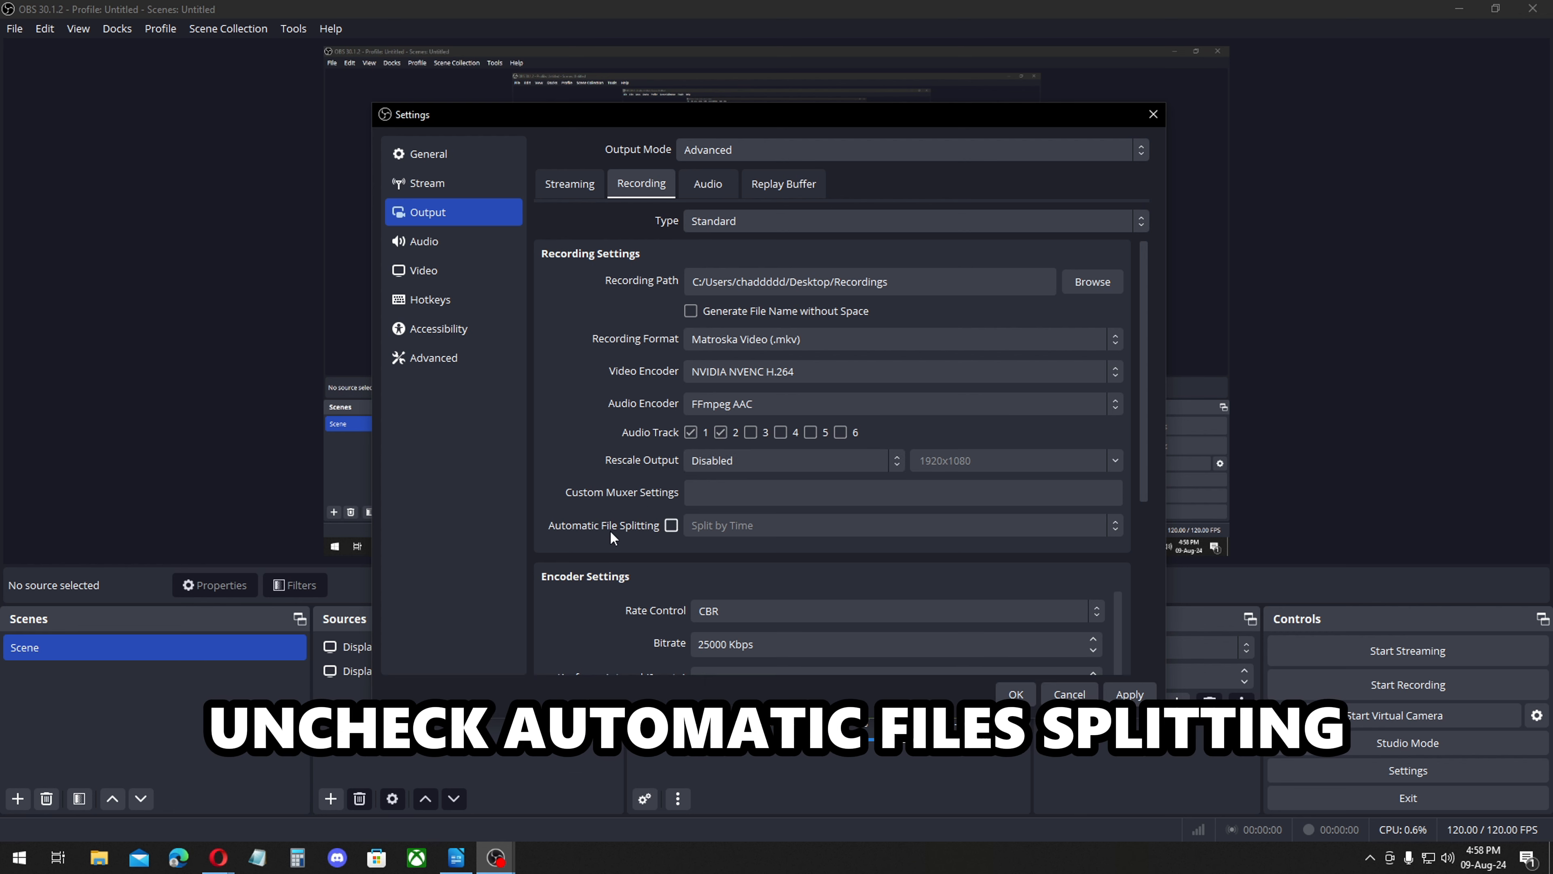
scroll(536, 343, down, 4)
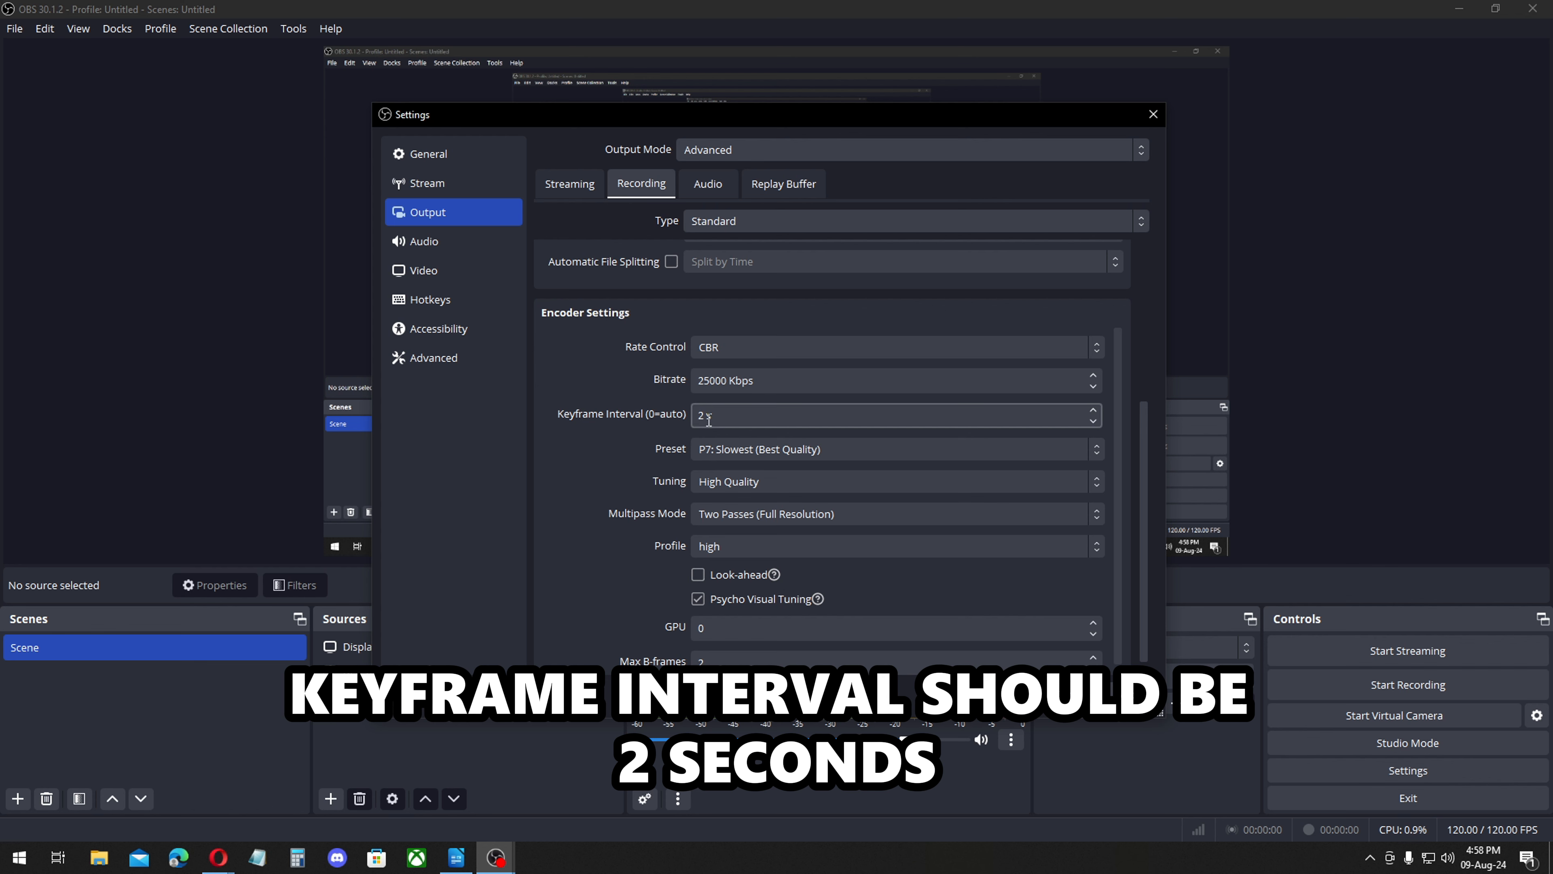
click(777, 447)
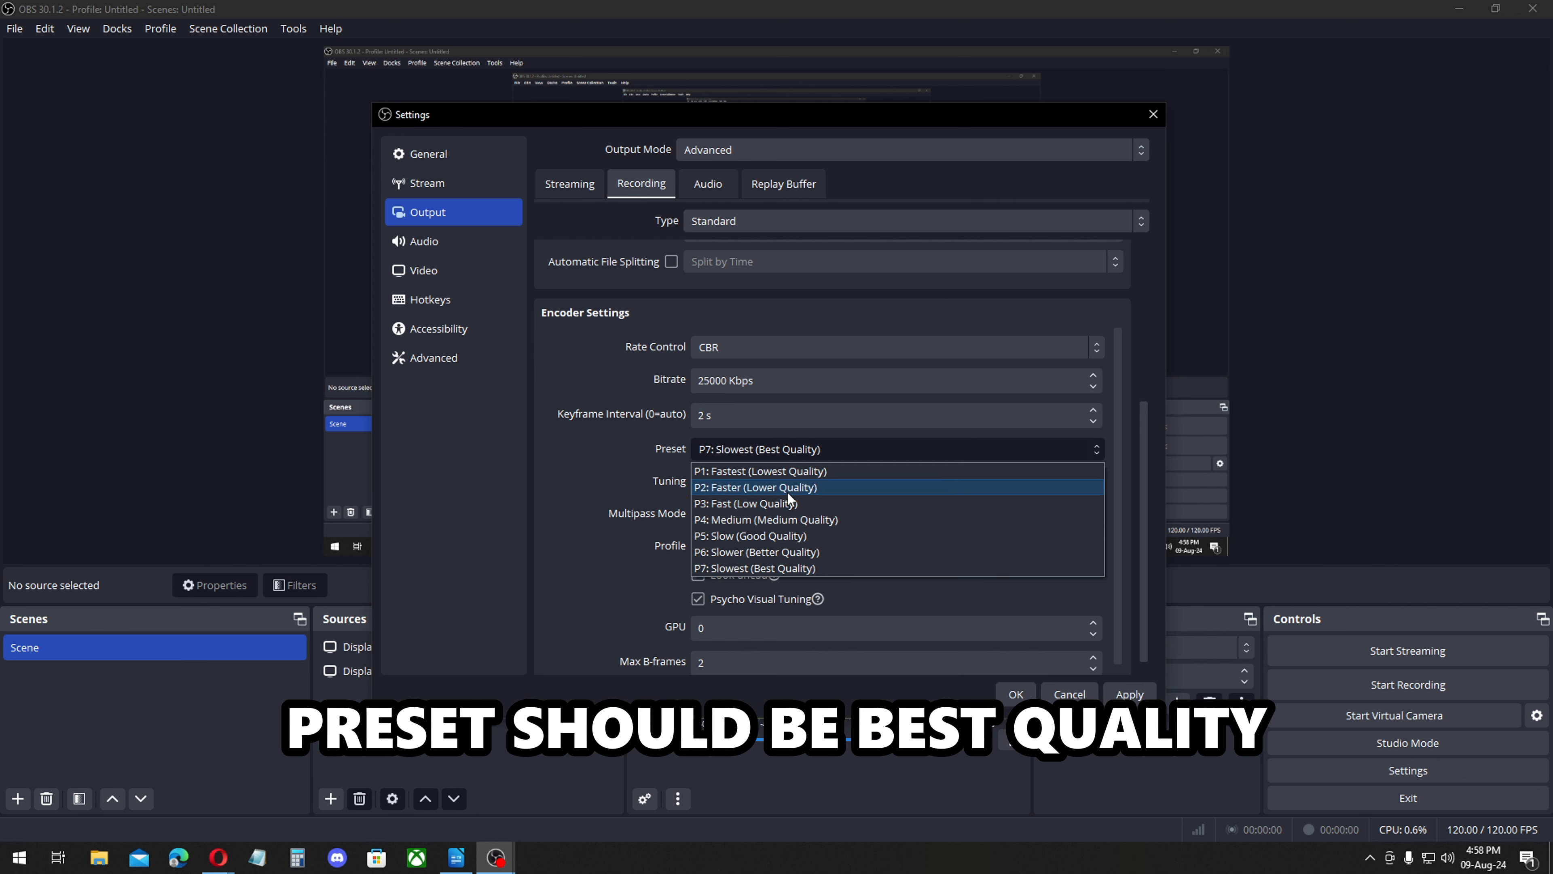
click(787, 568)
Set the encoder tuning to High Quality, then apply the recording settings and close the dialog.
click(751, 480)
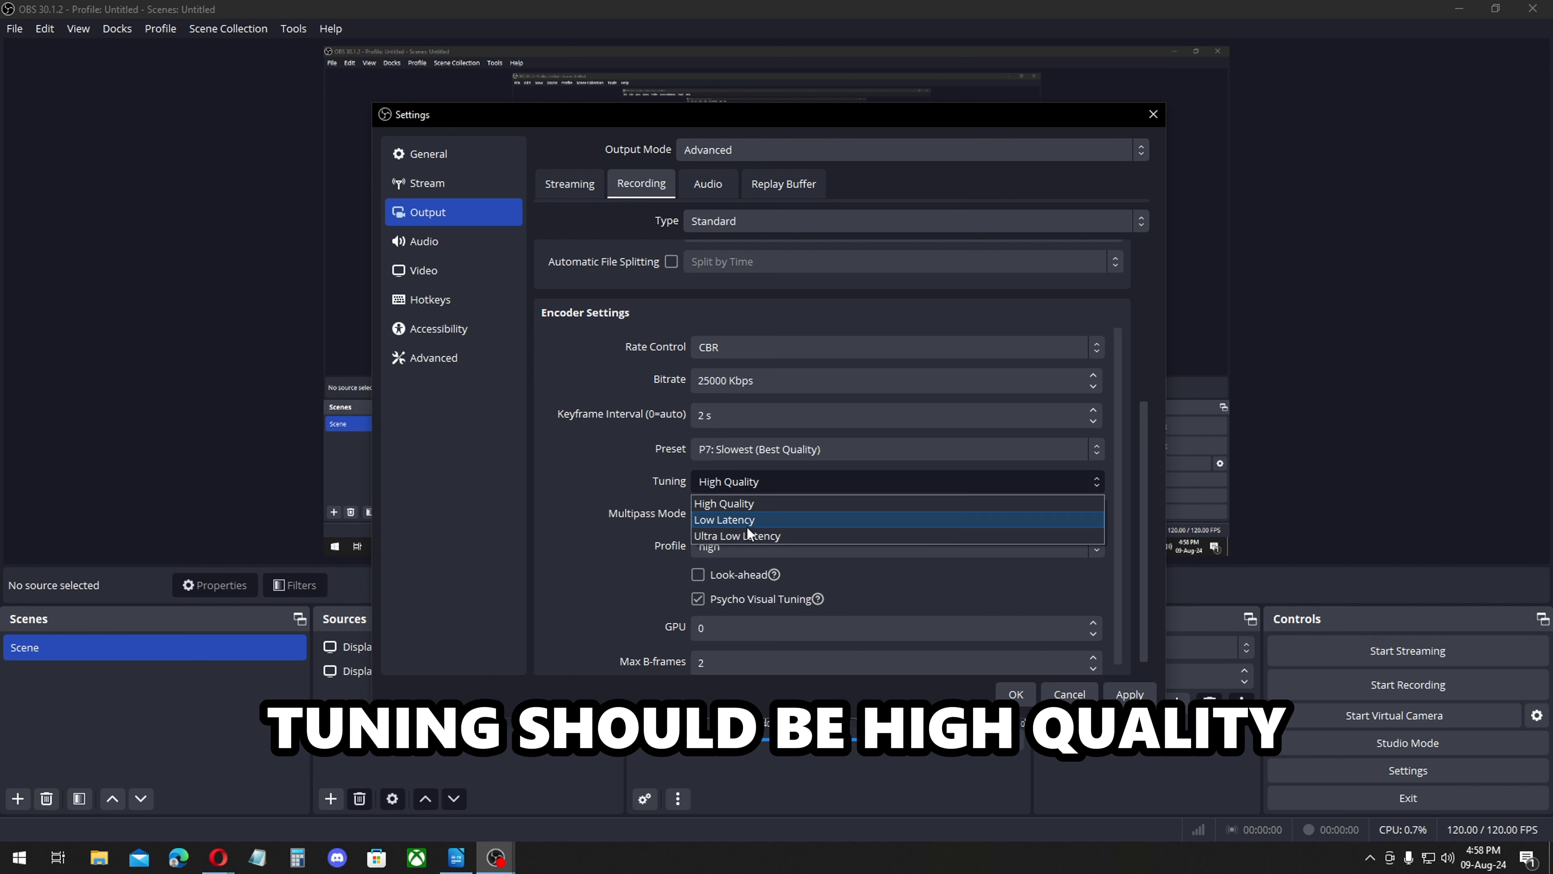
click(753, 497)
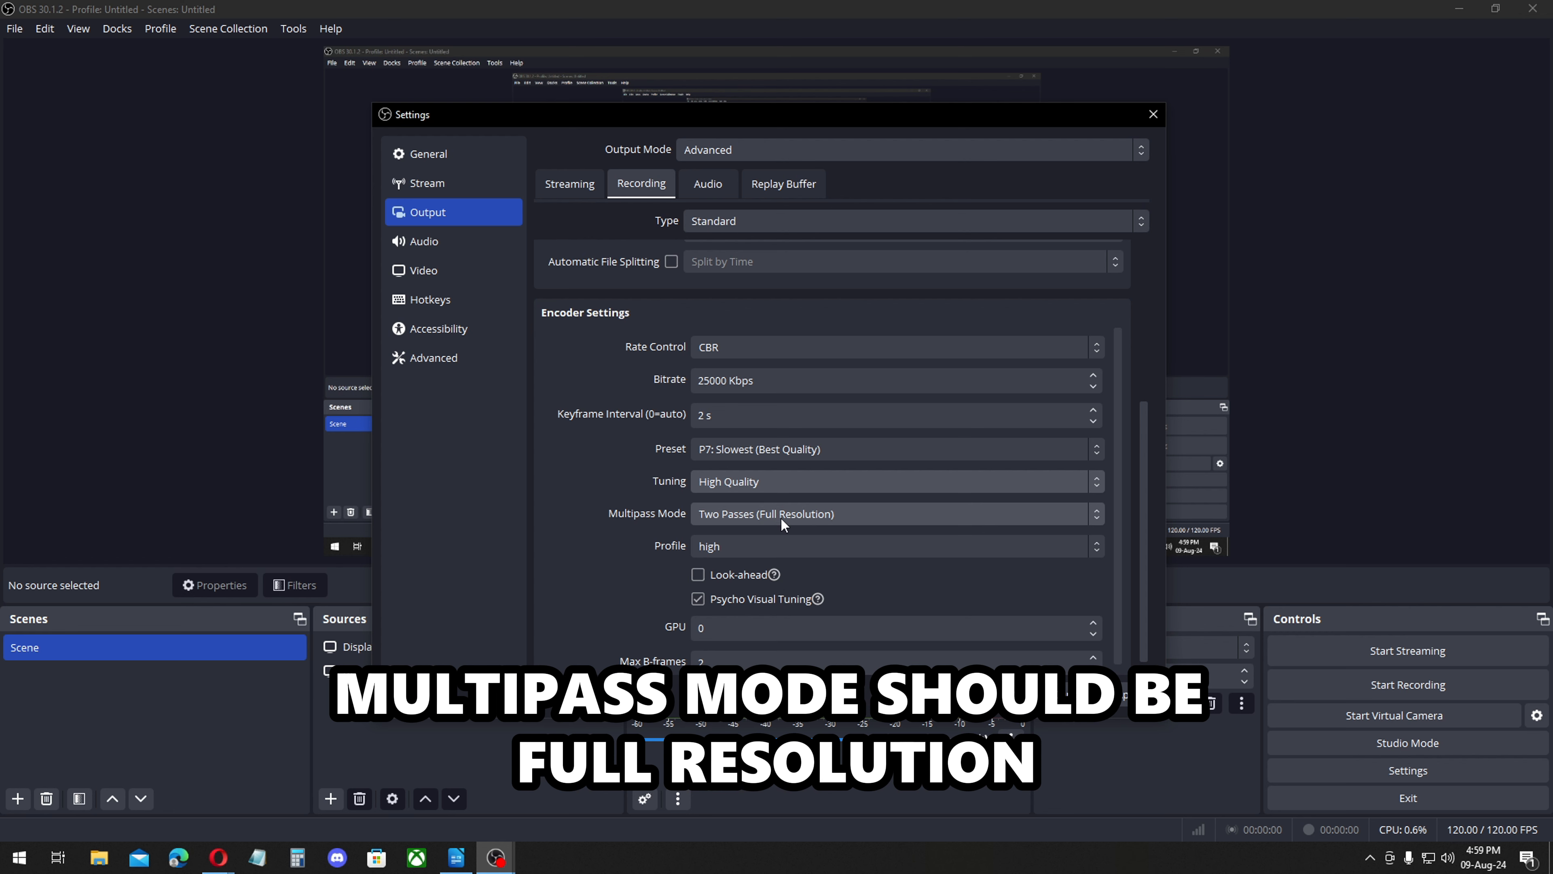
scroll(747, 614, down, 1)
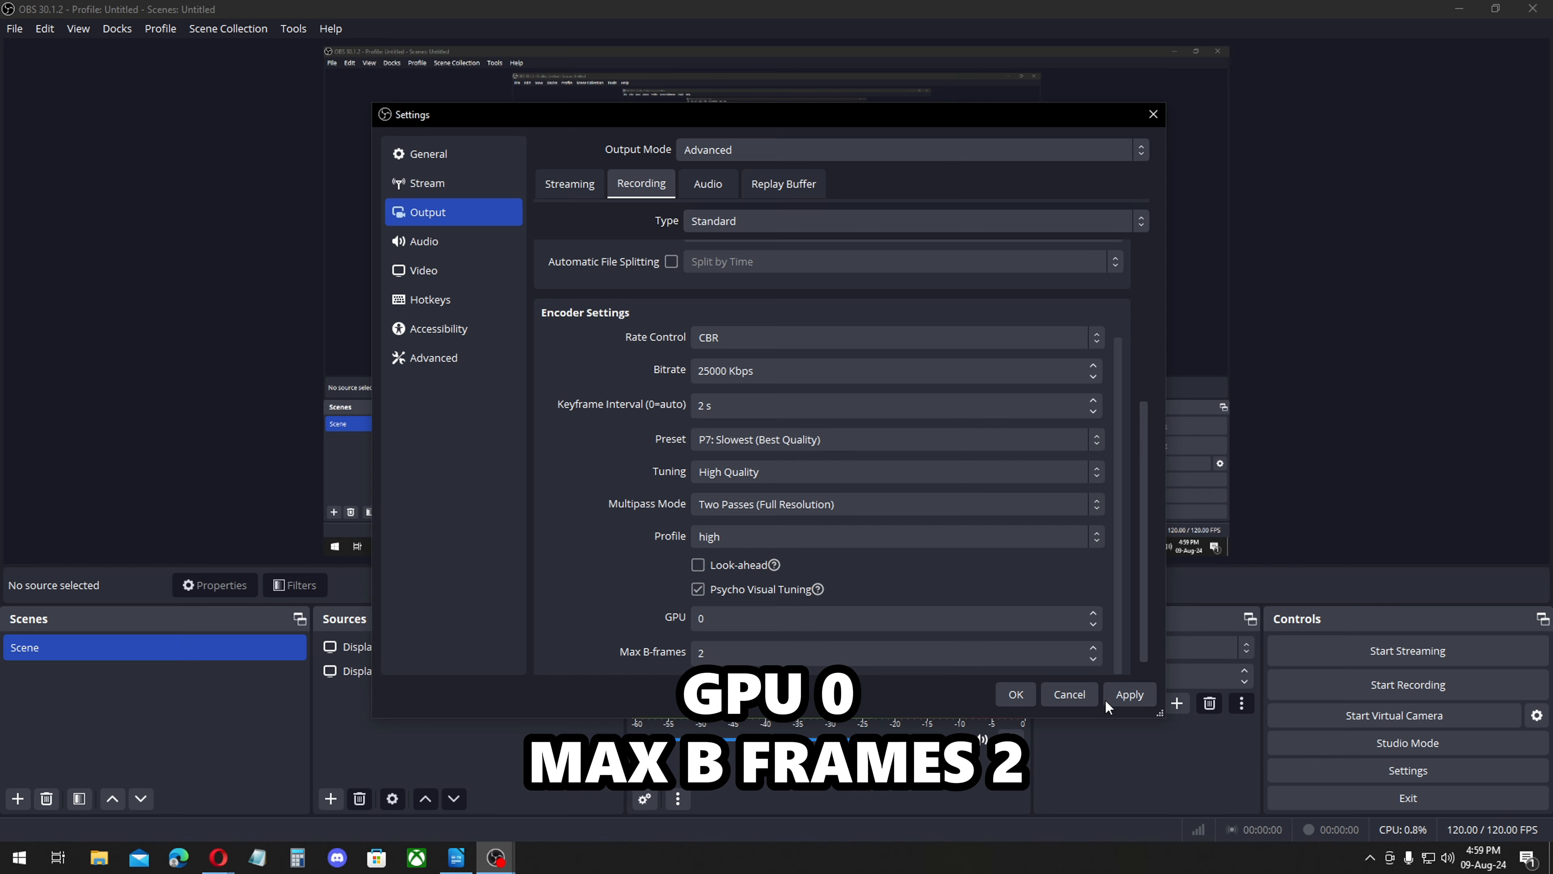
click(1129, 693)
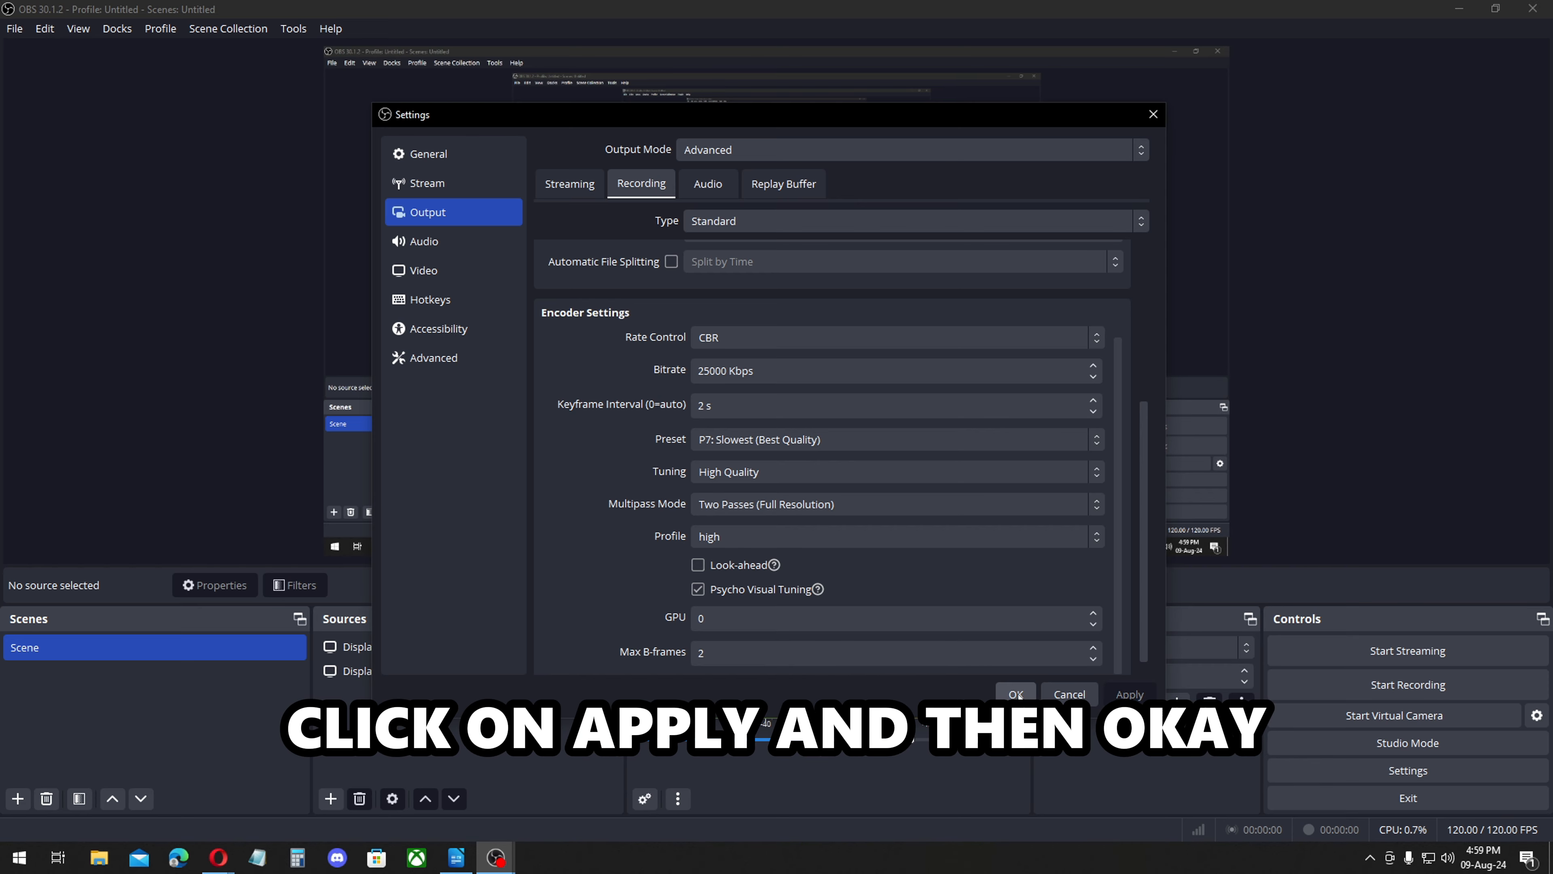
click(1017, 694)
Set the sample rate to 48 kHz and the channels to Stereo in the audio settings.
click(1408, 769)
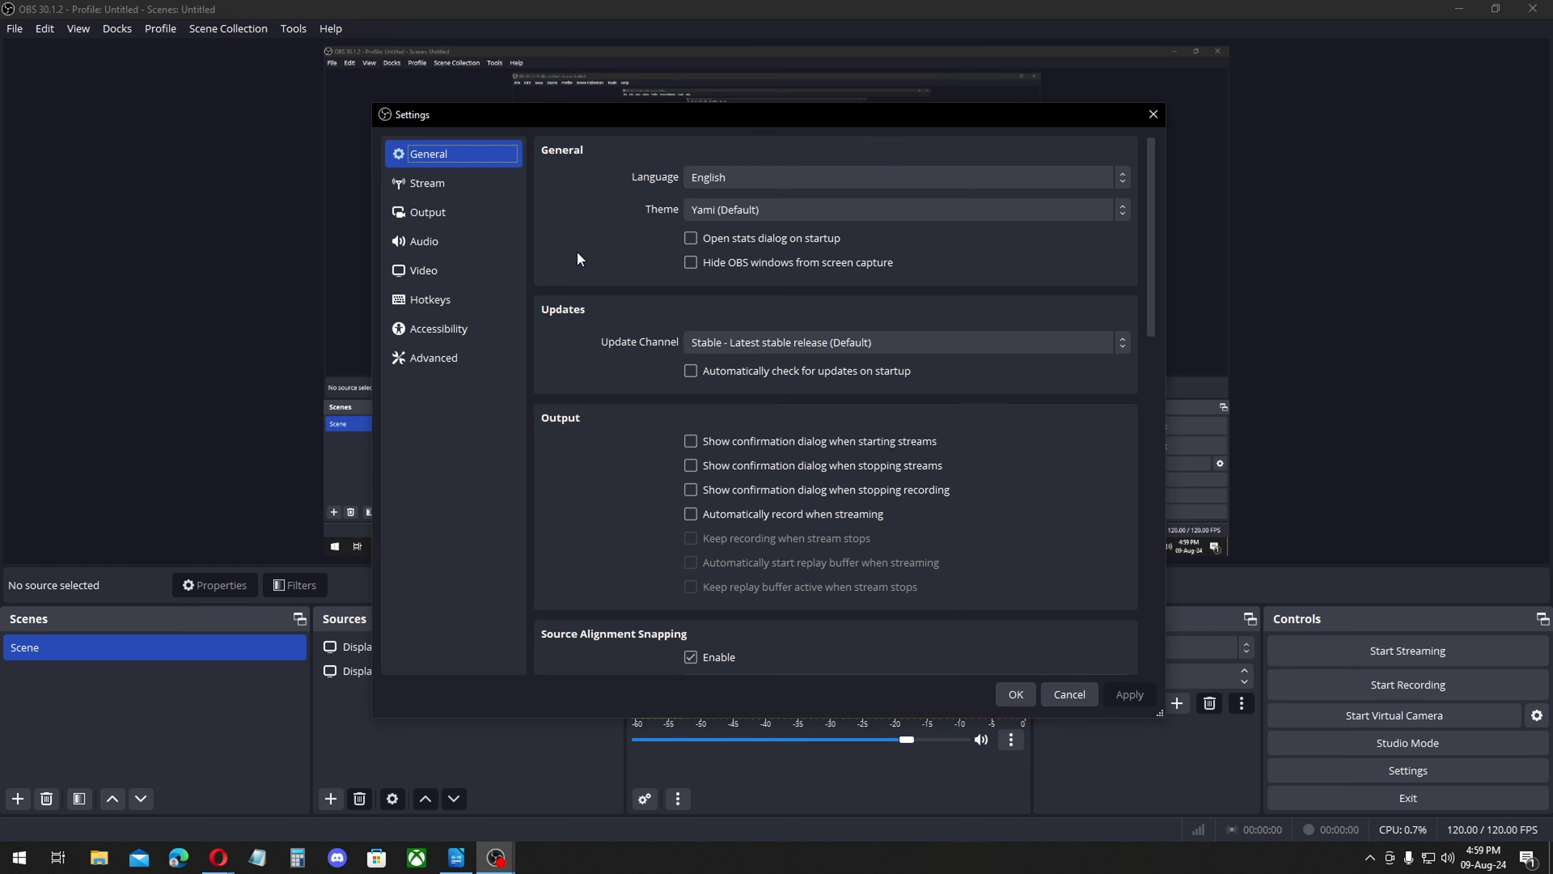
click(433, 241)
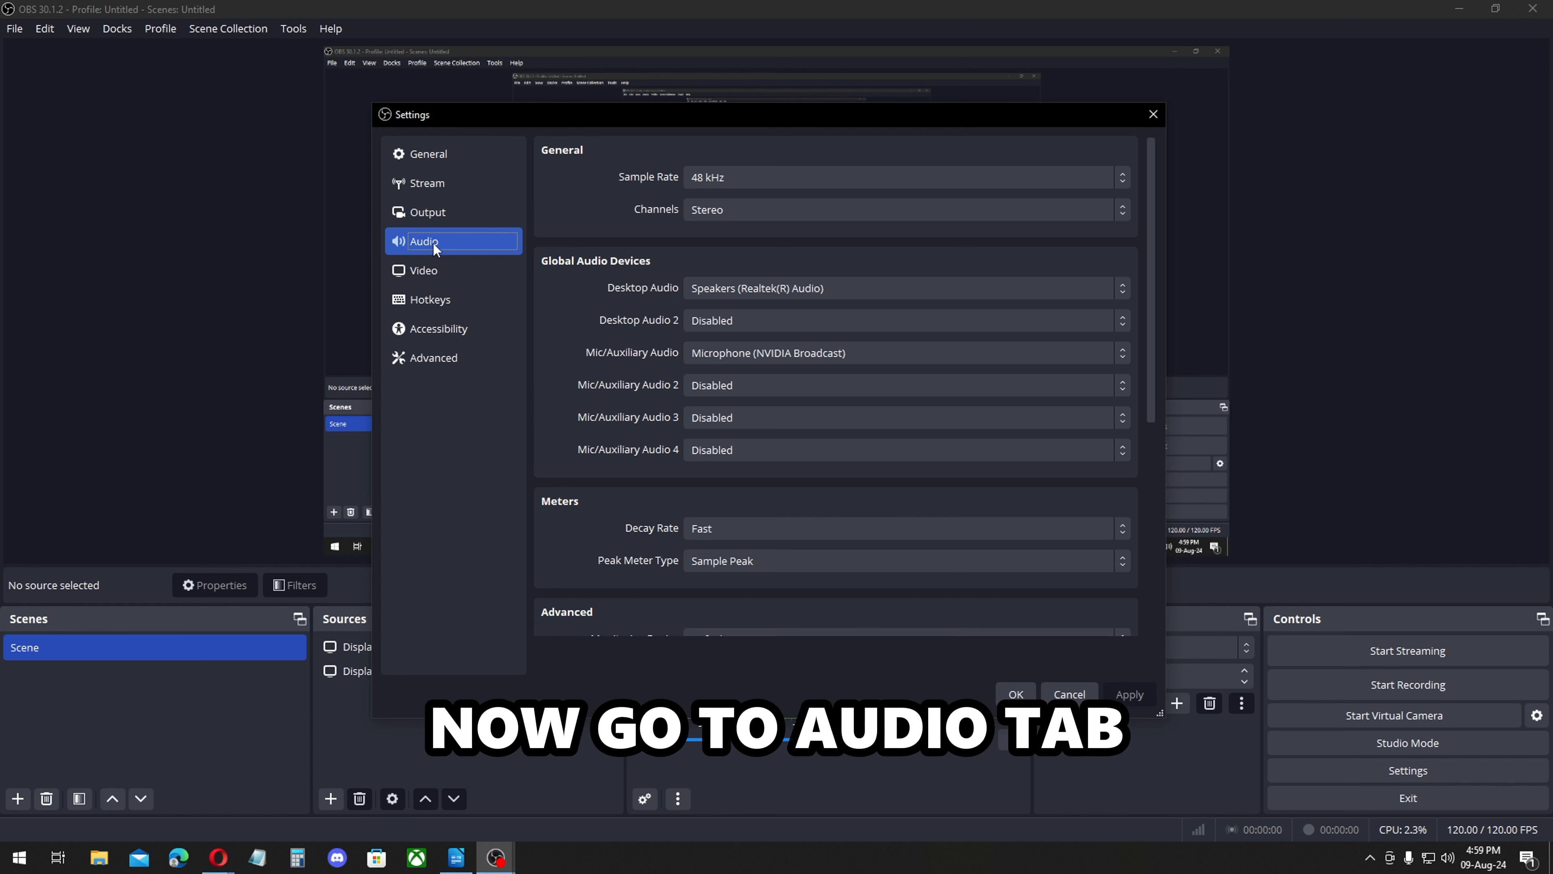
click(733, 177)
click(732, 216)
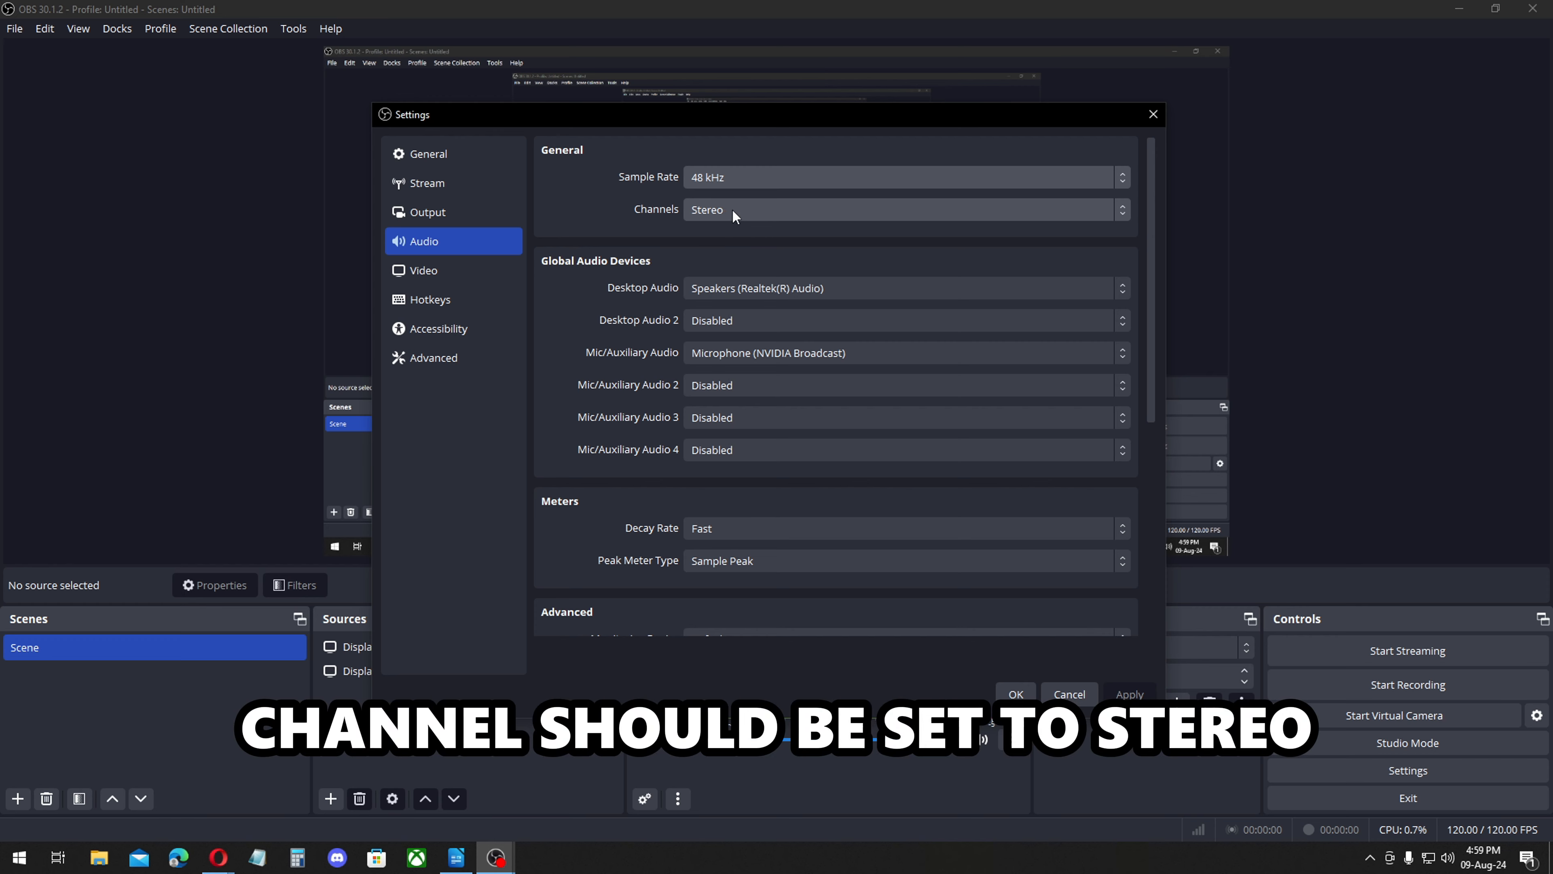
click(733, 209)
click(735, 250)
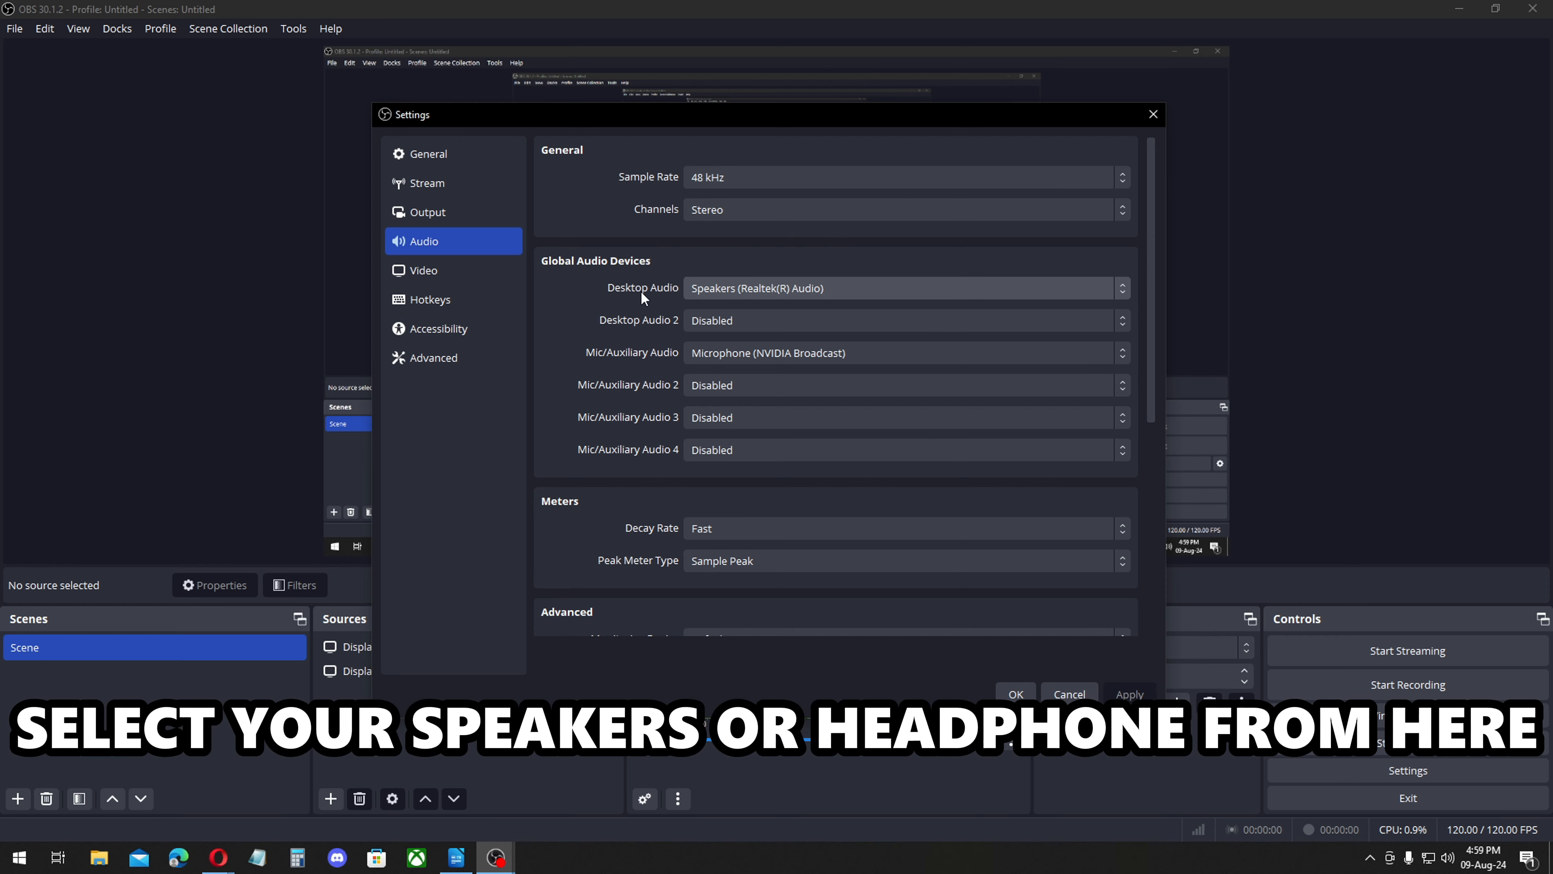
Select Speakers (Realtek(R) Audio) as desktop audio and Microphone (NVIDIA Broadcast) as the mic/auxiliary device.
click(752, 290)
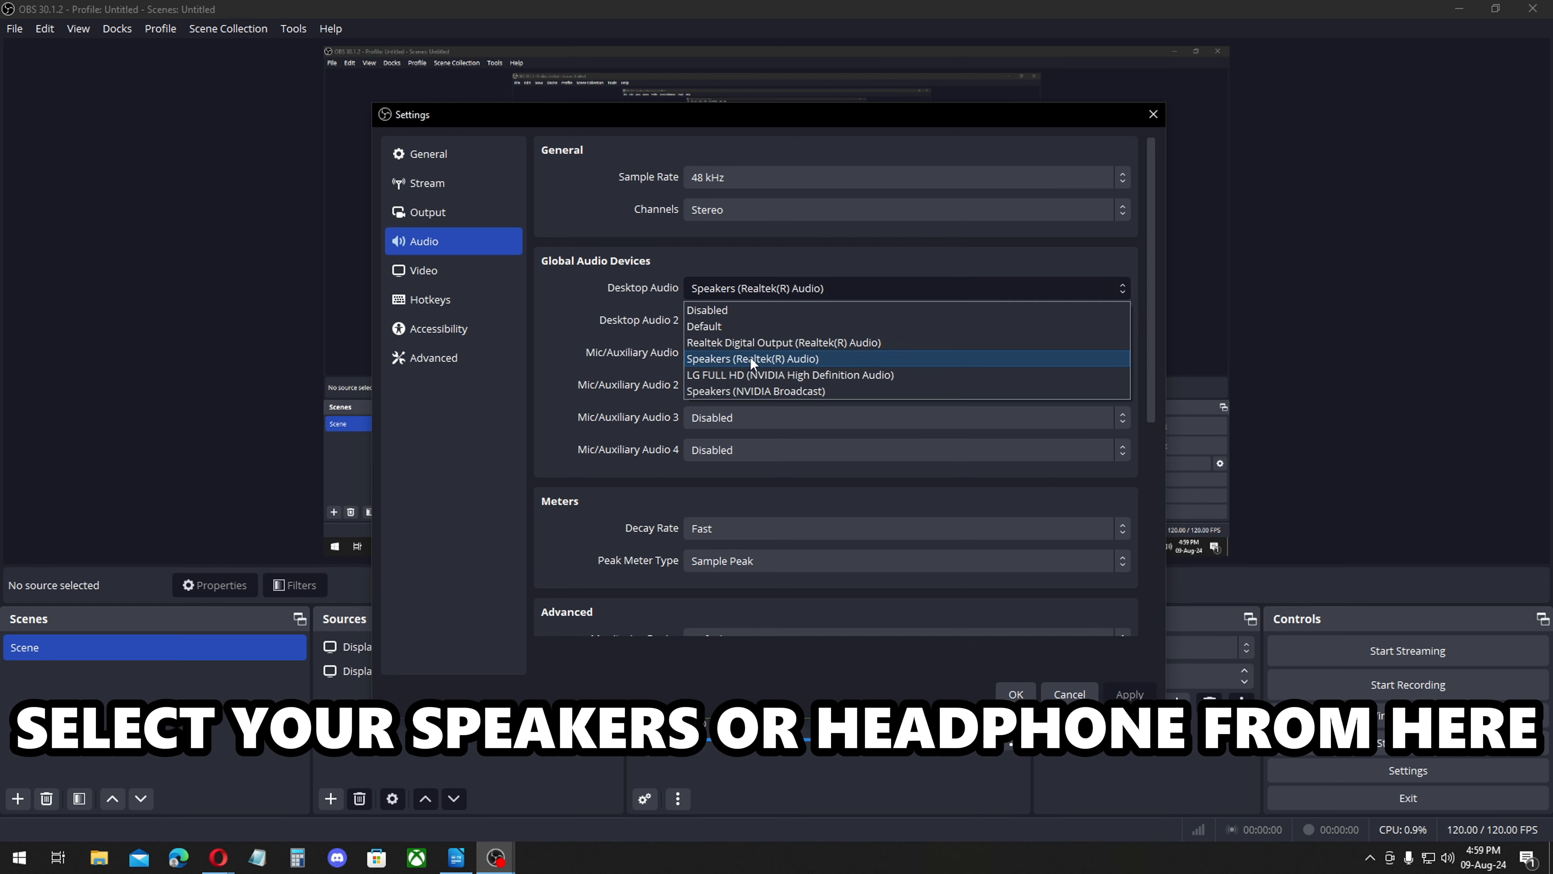
click(749, 356)
click(737, 354)
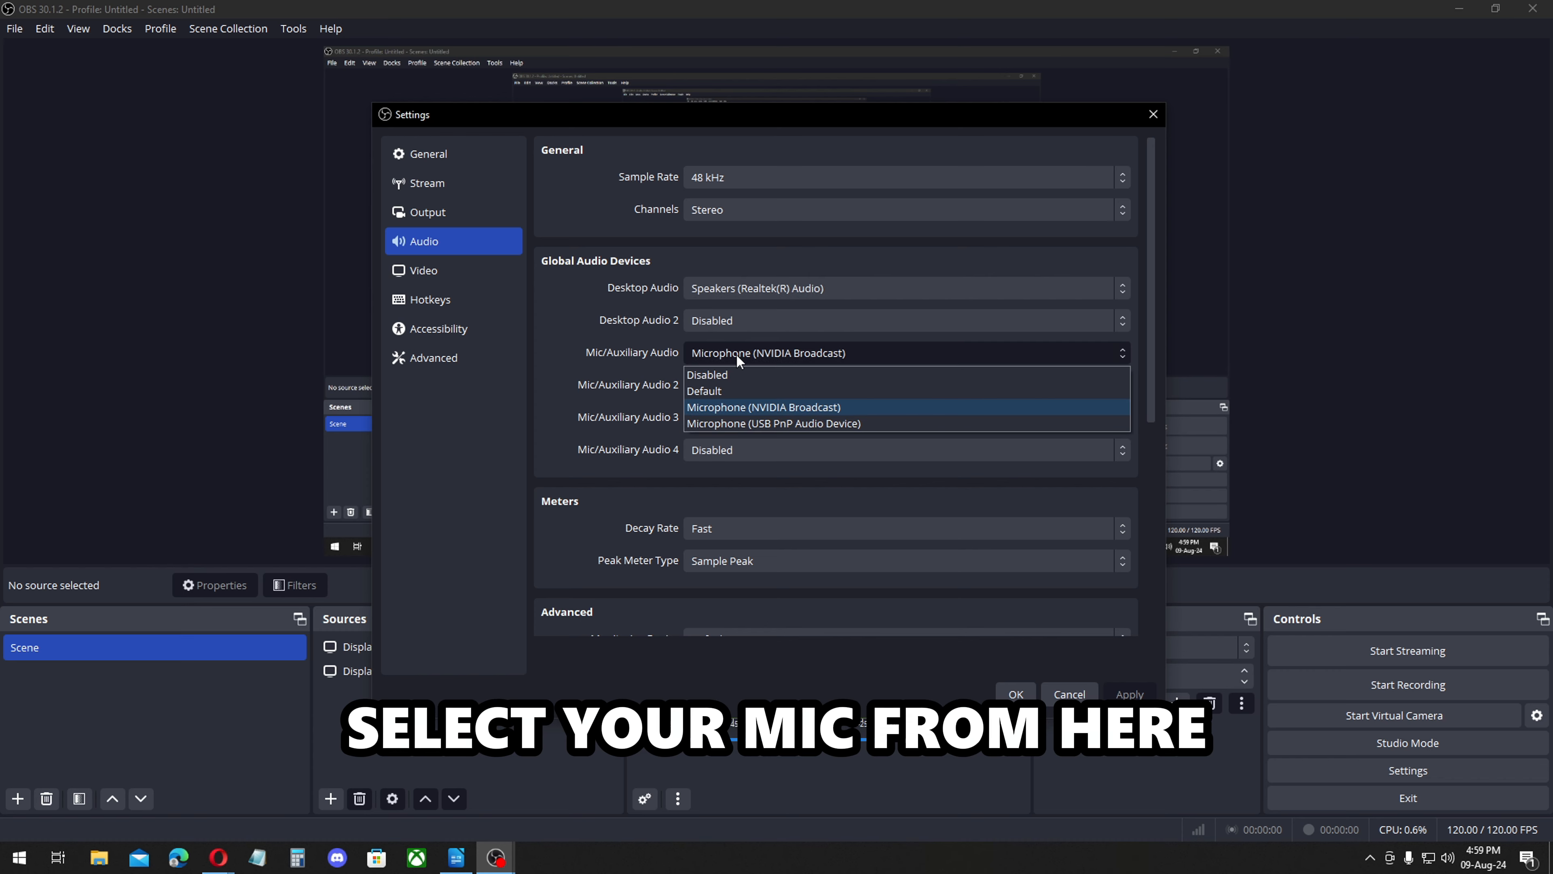
click(735, 406)
drag(1149, 398, 1148, 578)
click(1108, 697)
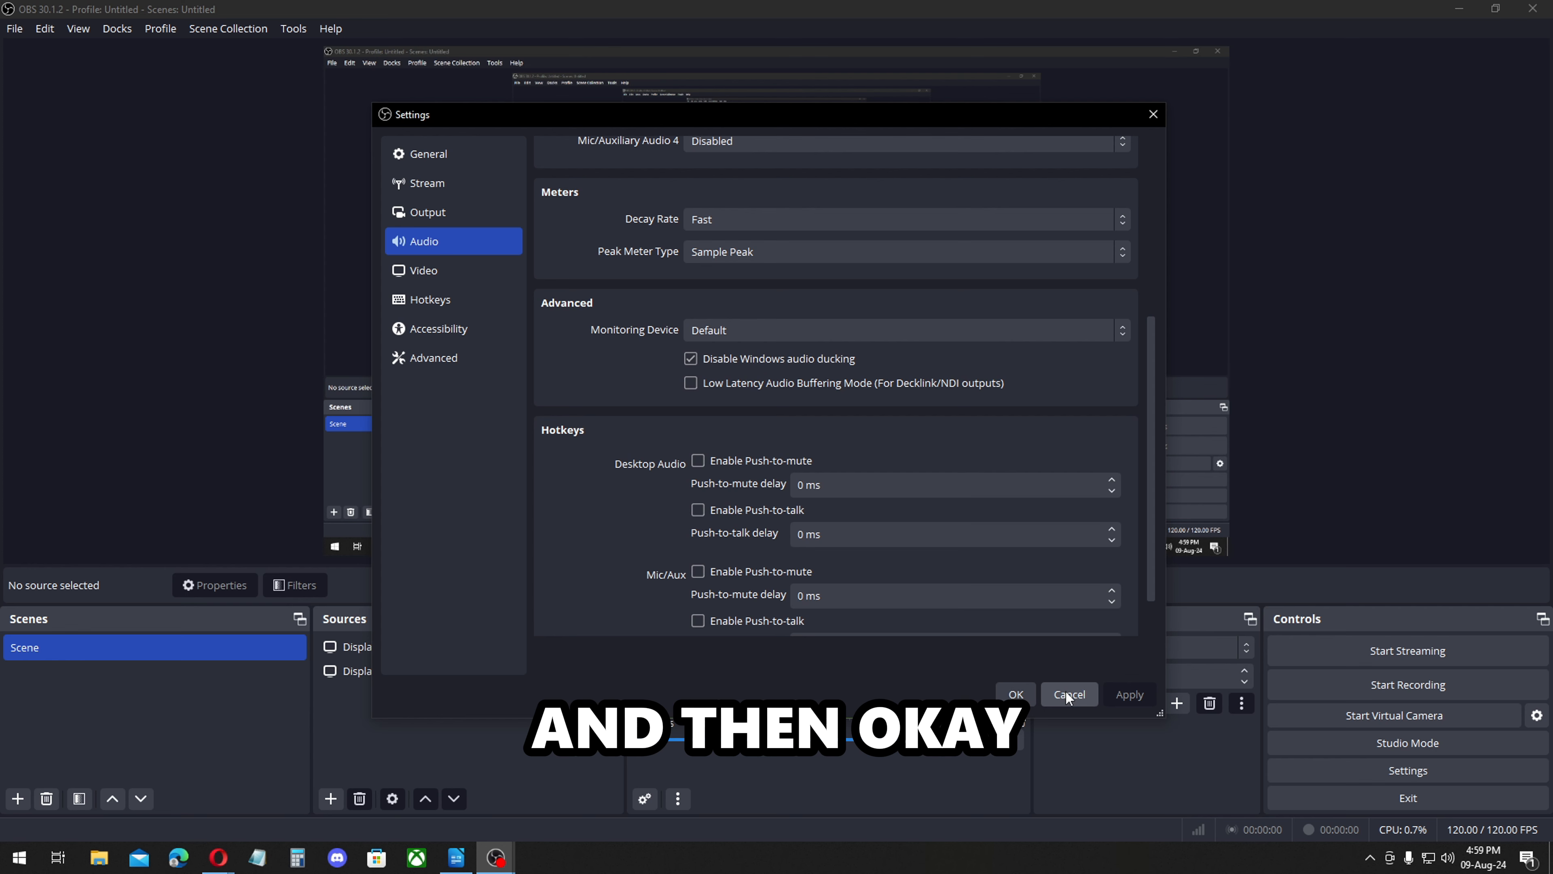
Review the video resolution and frame rate, the recording hotkeys and the advanced recording options, and close the settings.
click(459, 279)
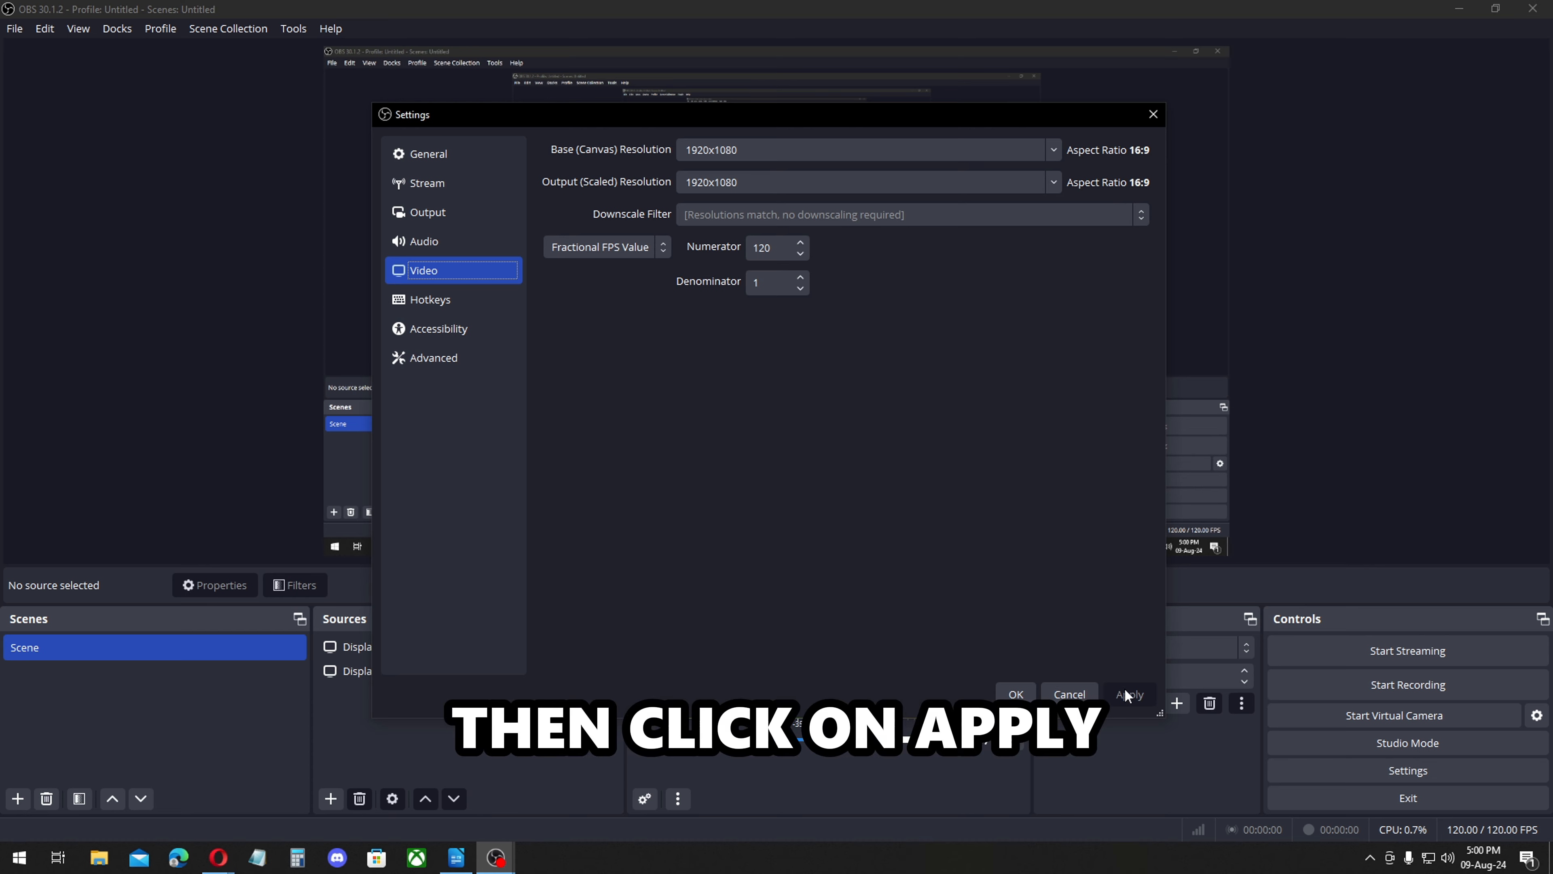
click(450, 303)
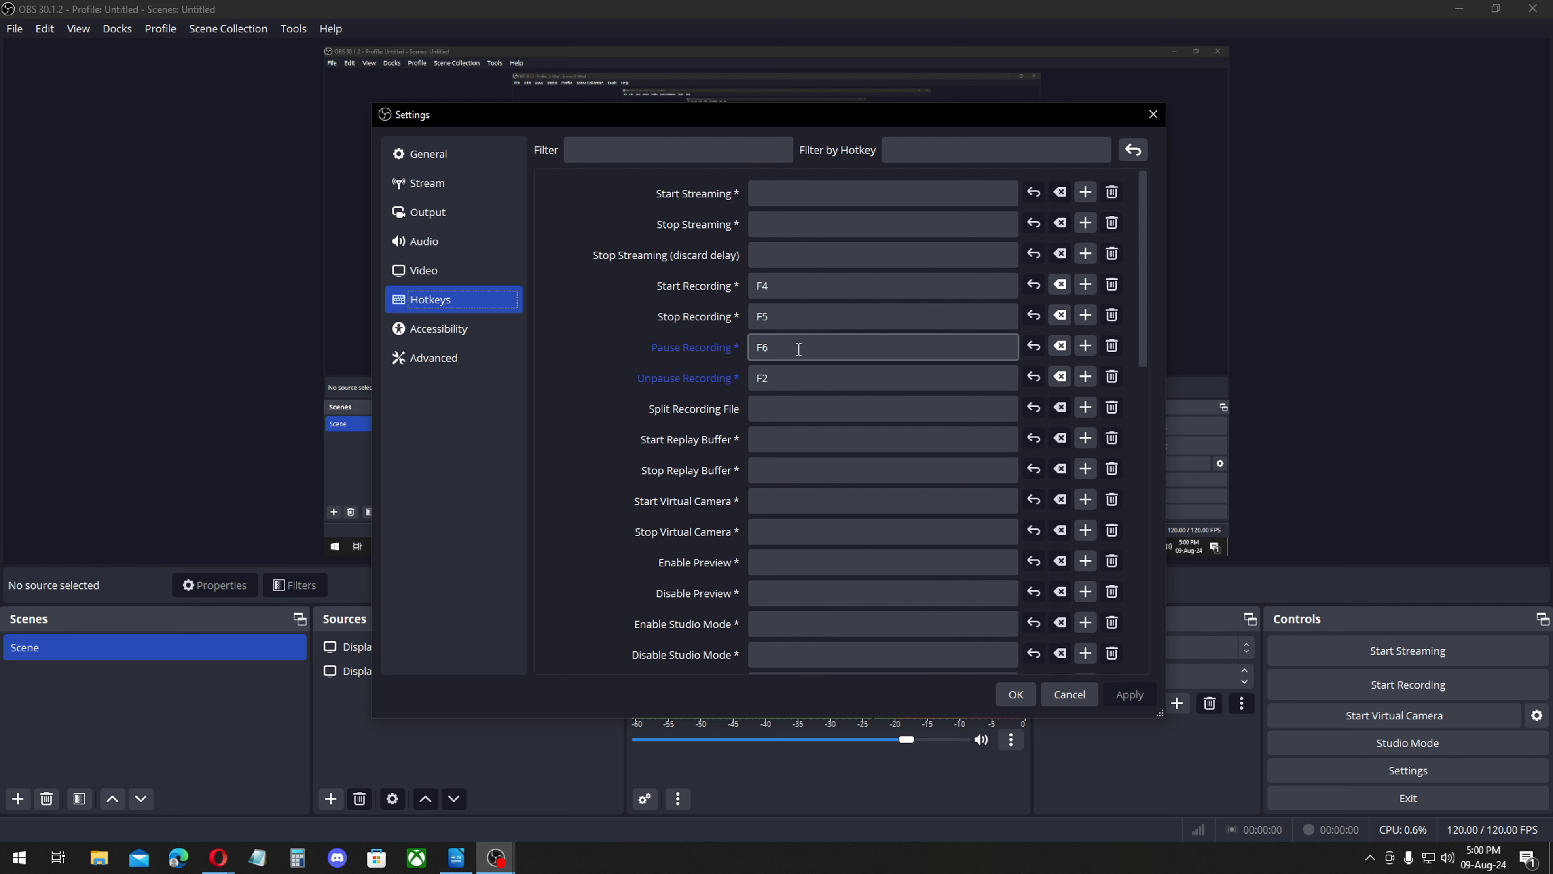
click(453, 358)
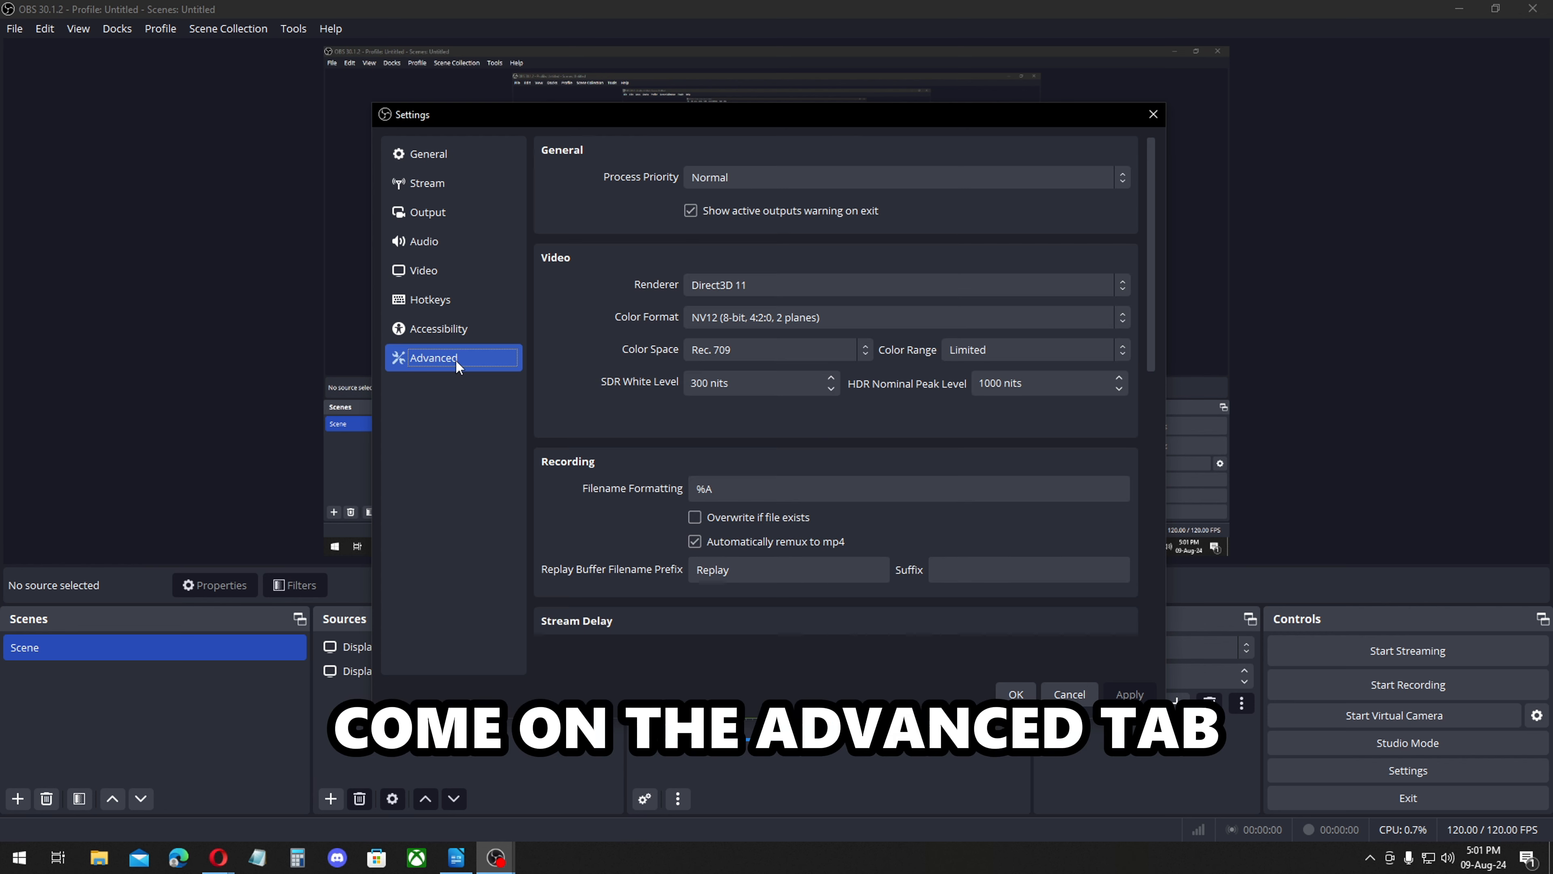
scroll(1038, 319, down, 4)
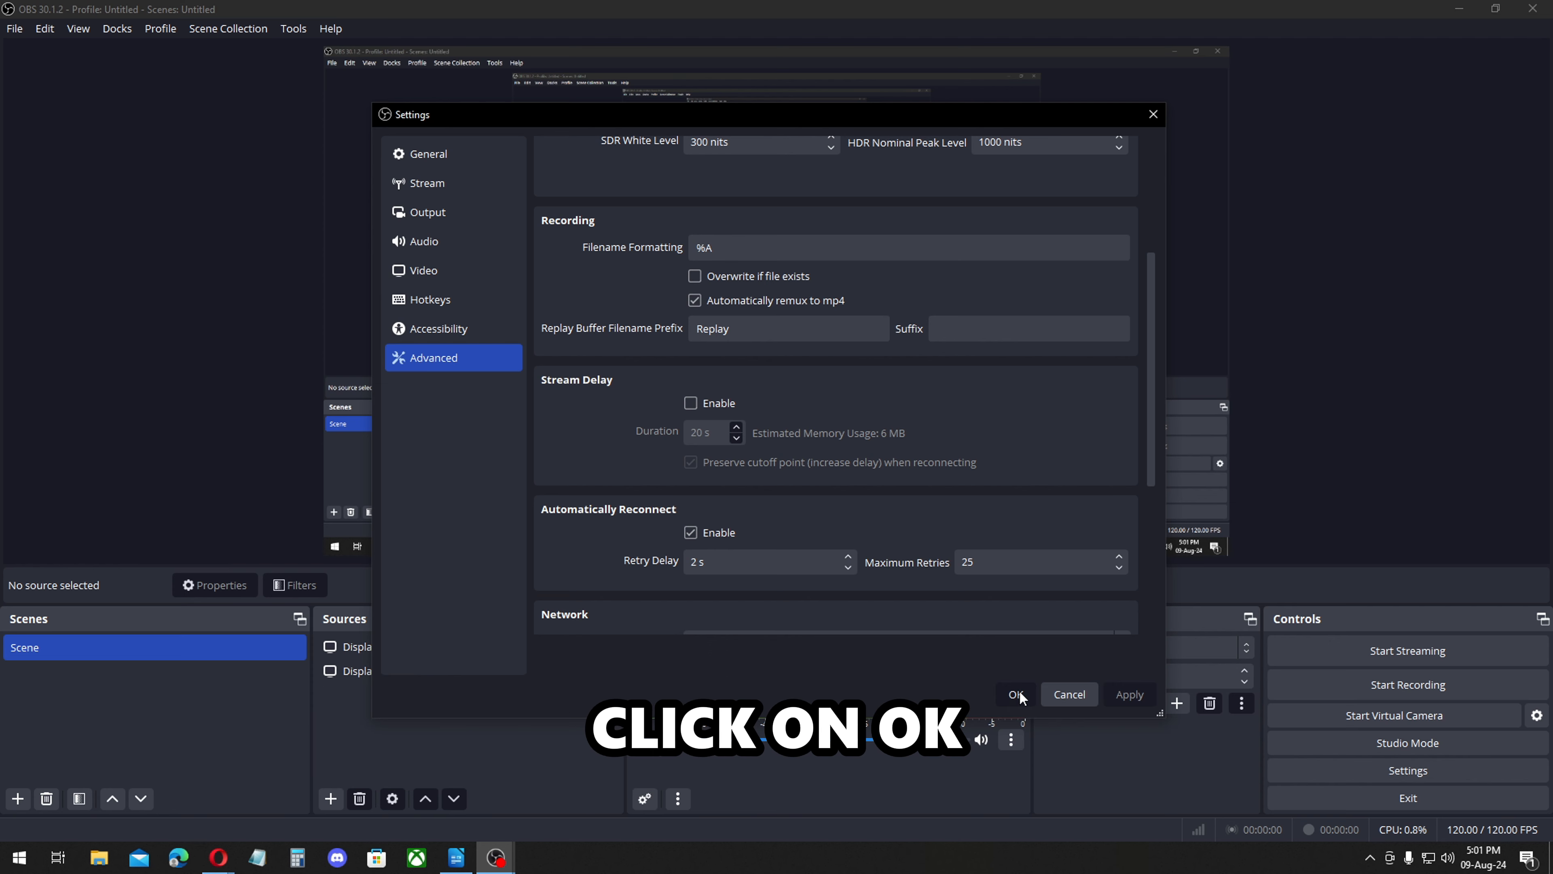
click(1020, 689)
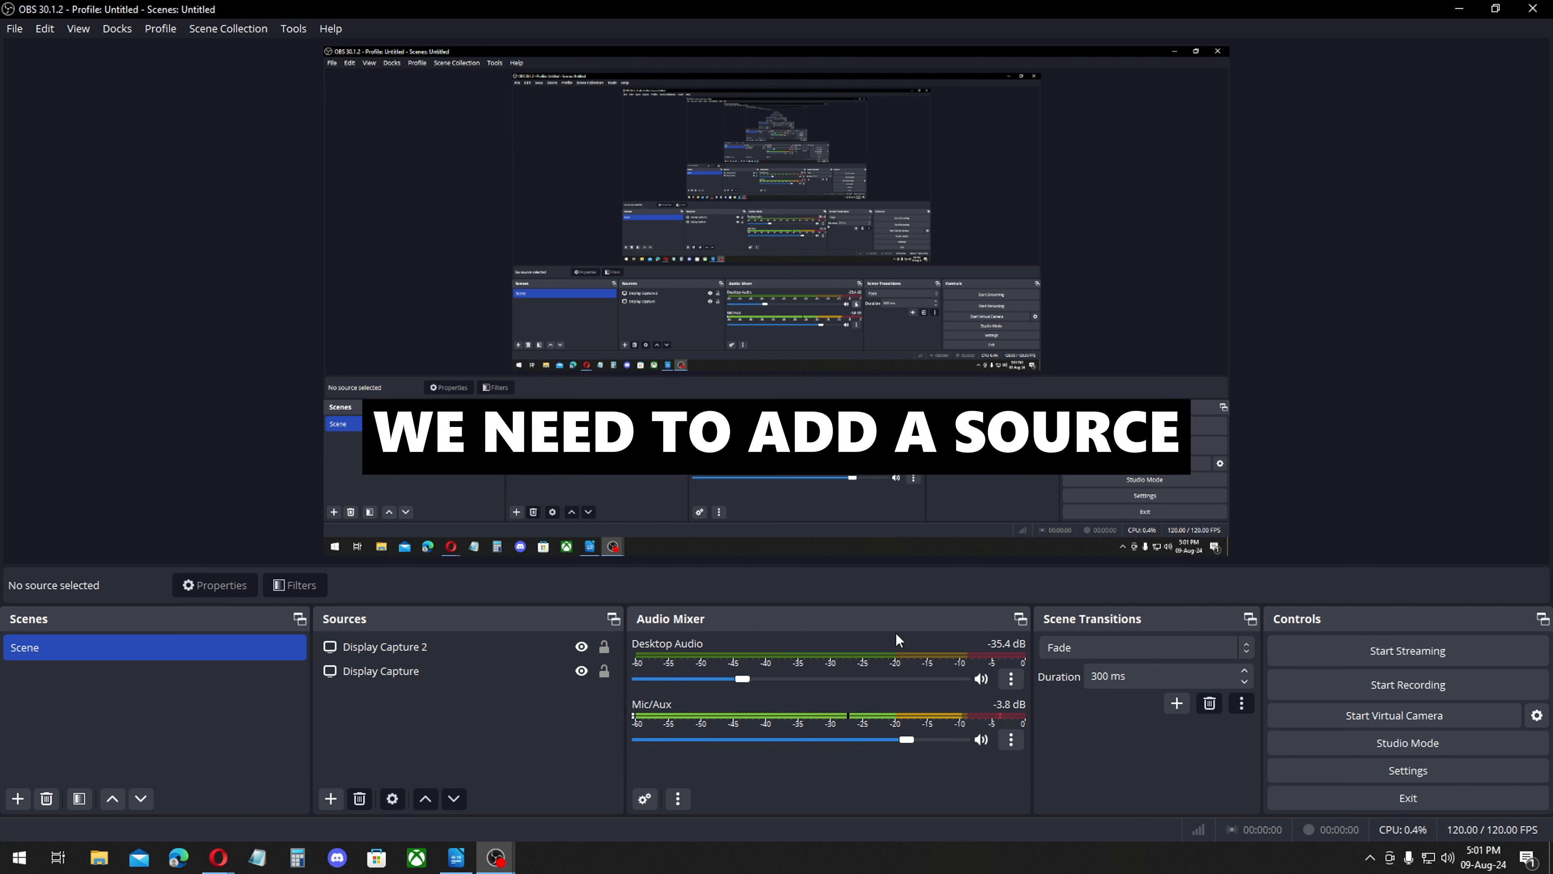
Add a new visible Display Capture source for the LG FULL HD primary monitor with cursor capture enabled.
click(331, 799)
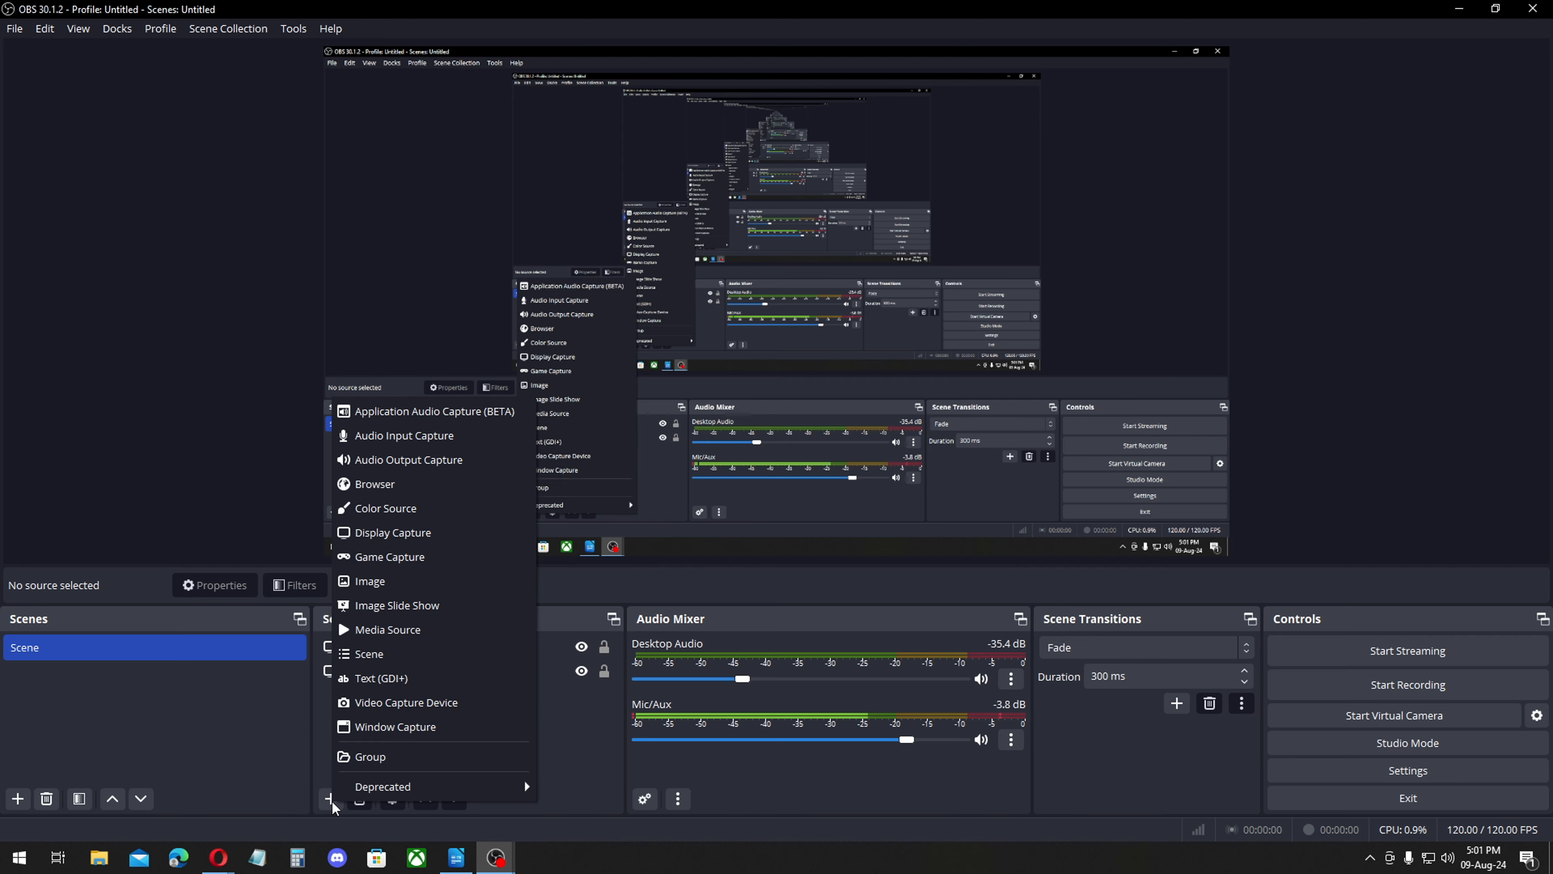
click(453, 533)
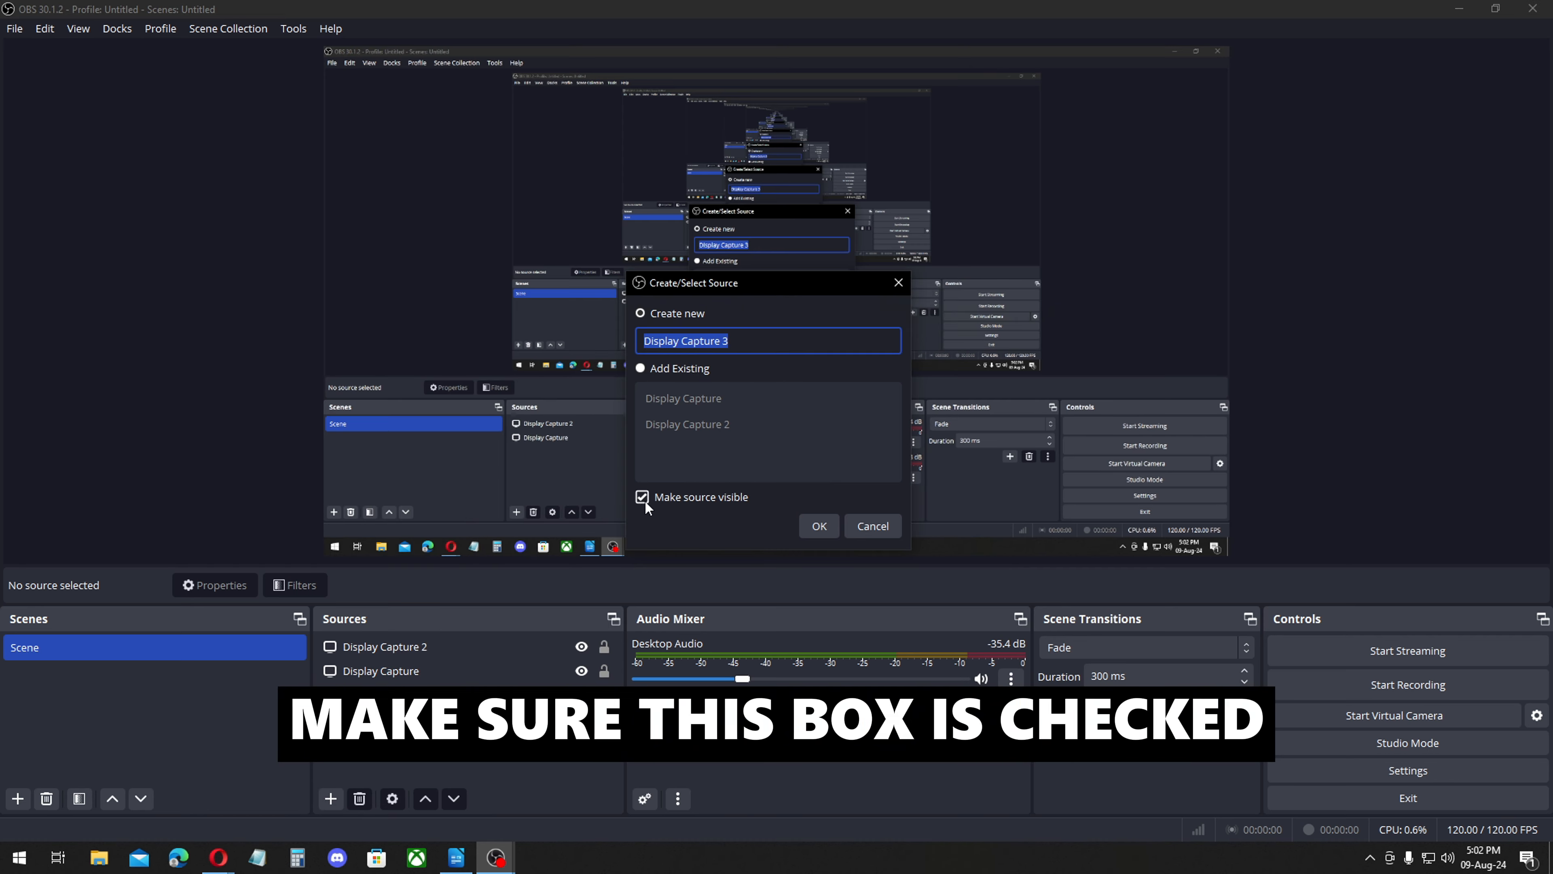
click(820, 527)
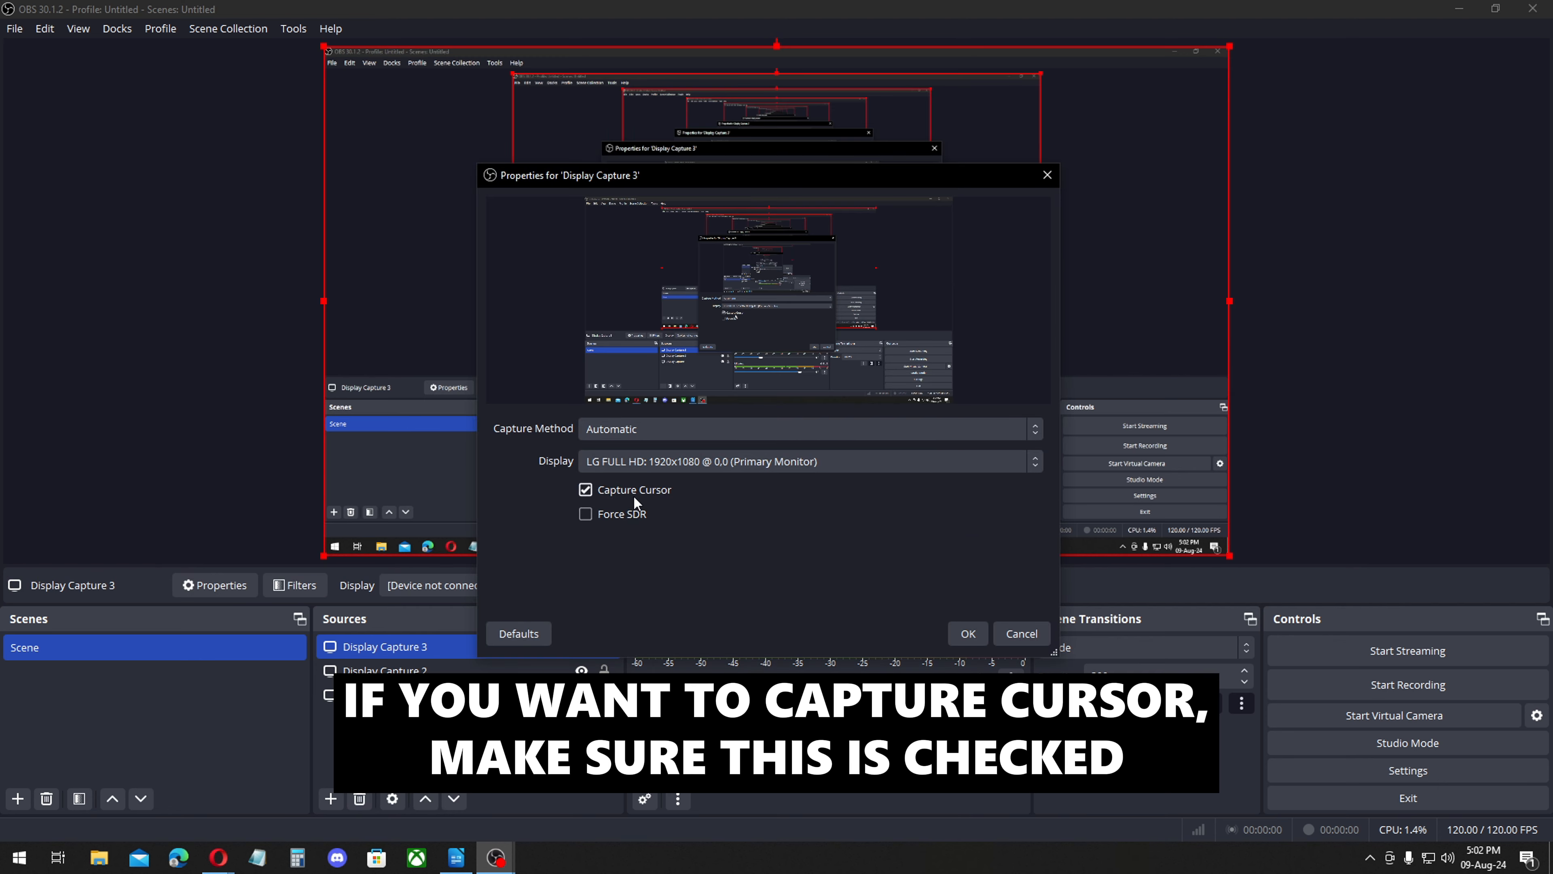
click(586, 490)
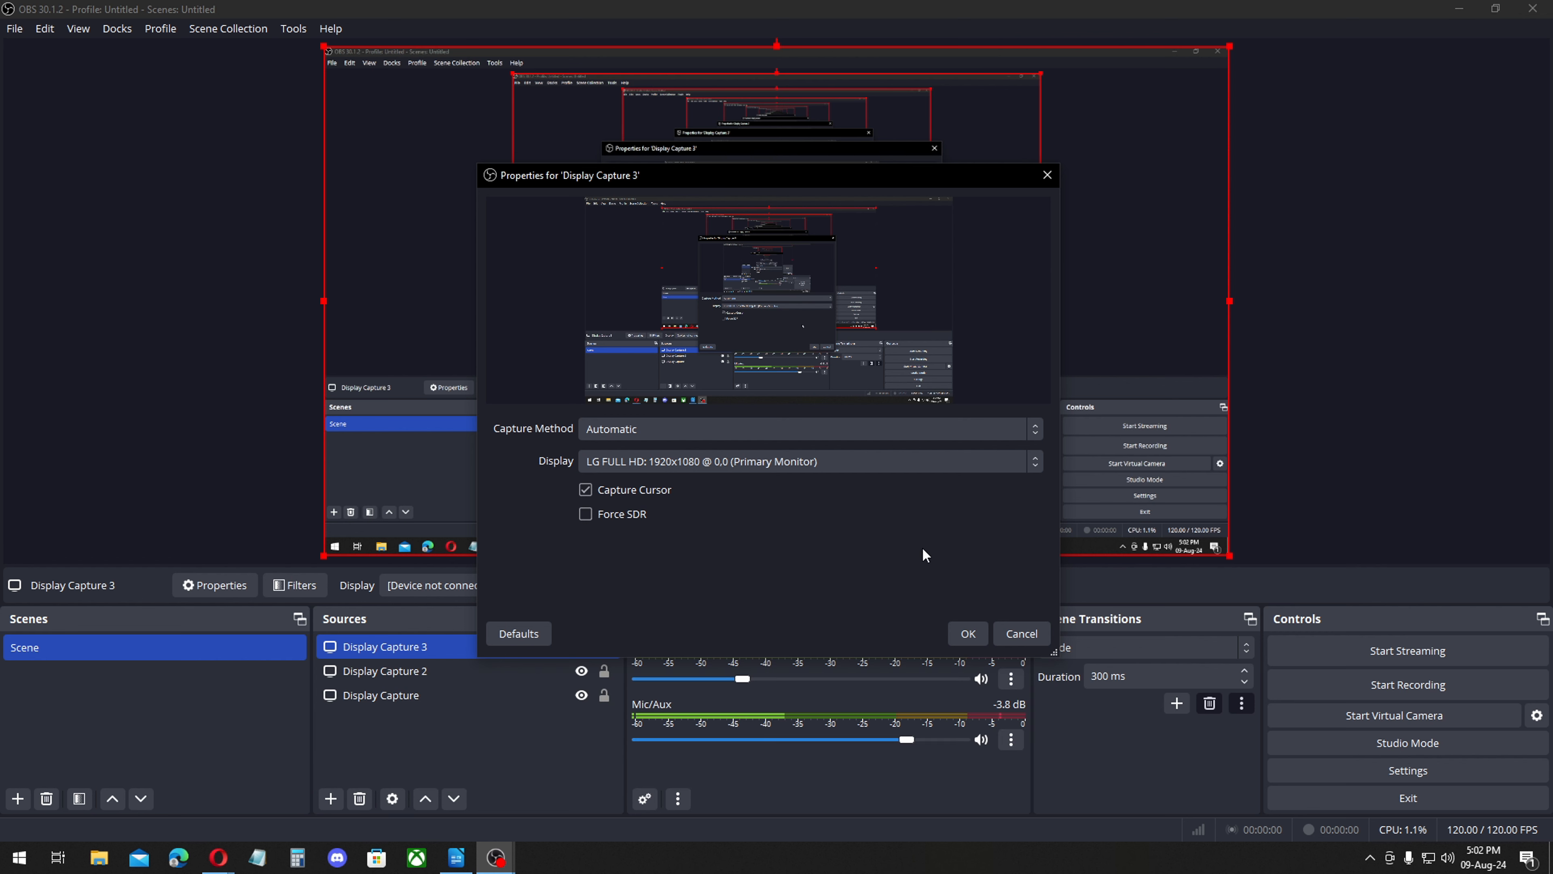
click(969, 632)
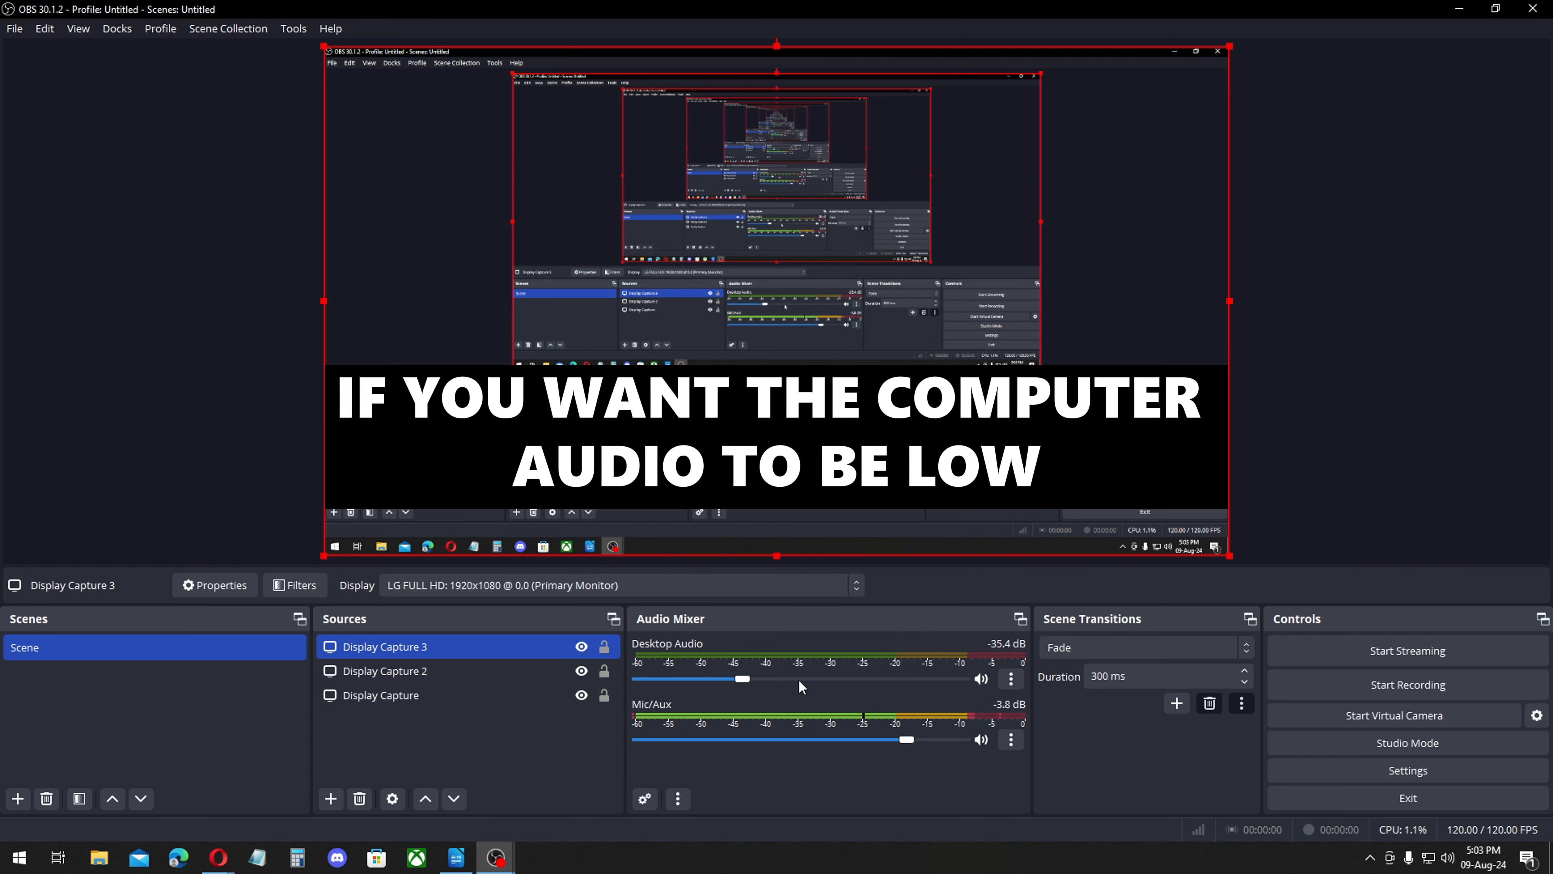
Lower the Desktop Audio volume to -63.0 dB and raise the Mic/Aux volume to -2.9 dB.
drag(741, 680, 711, 683)
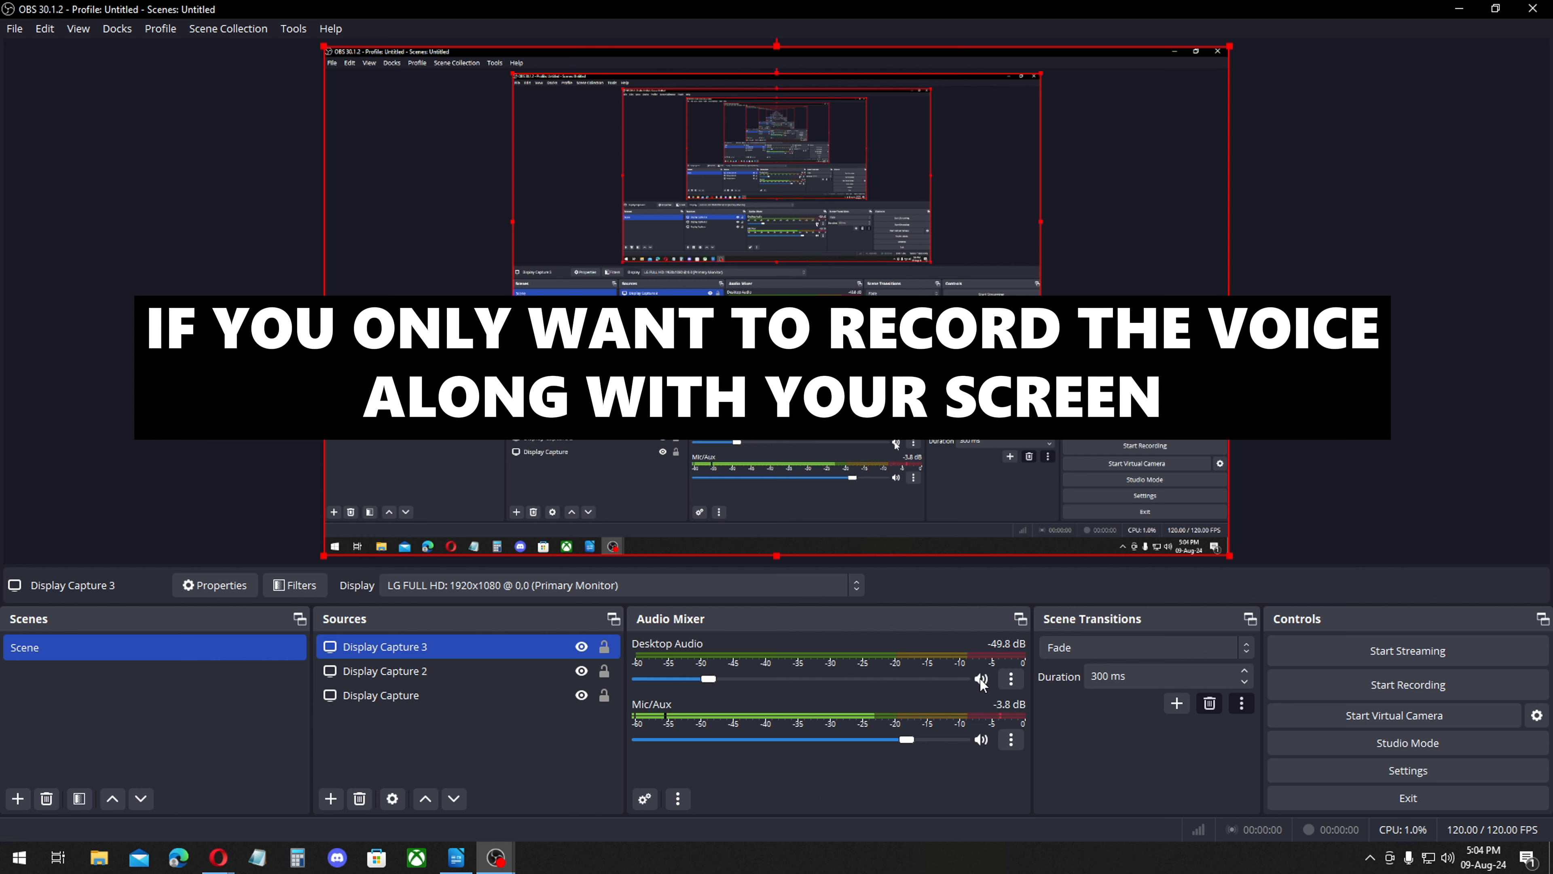
click(981, 679)
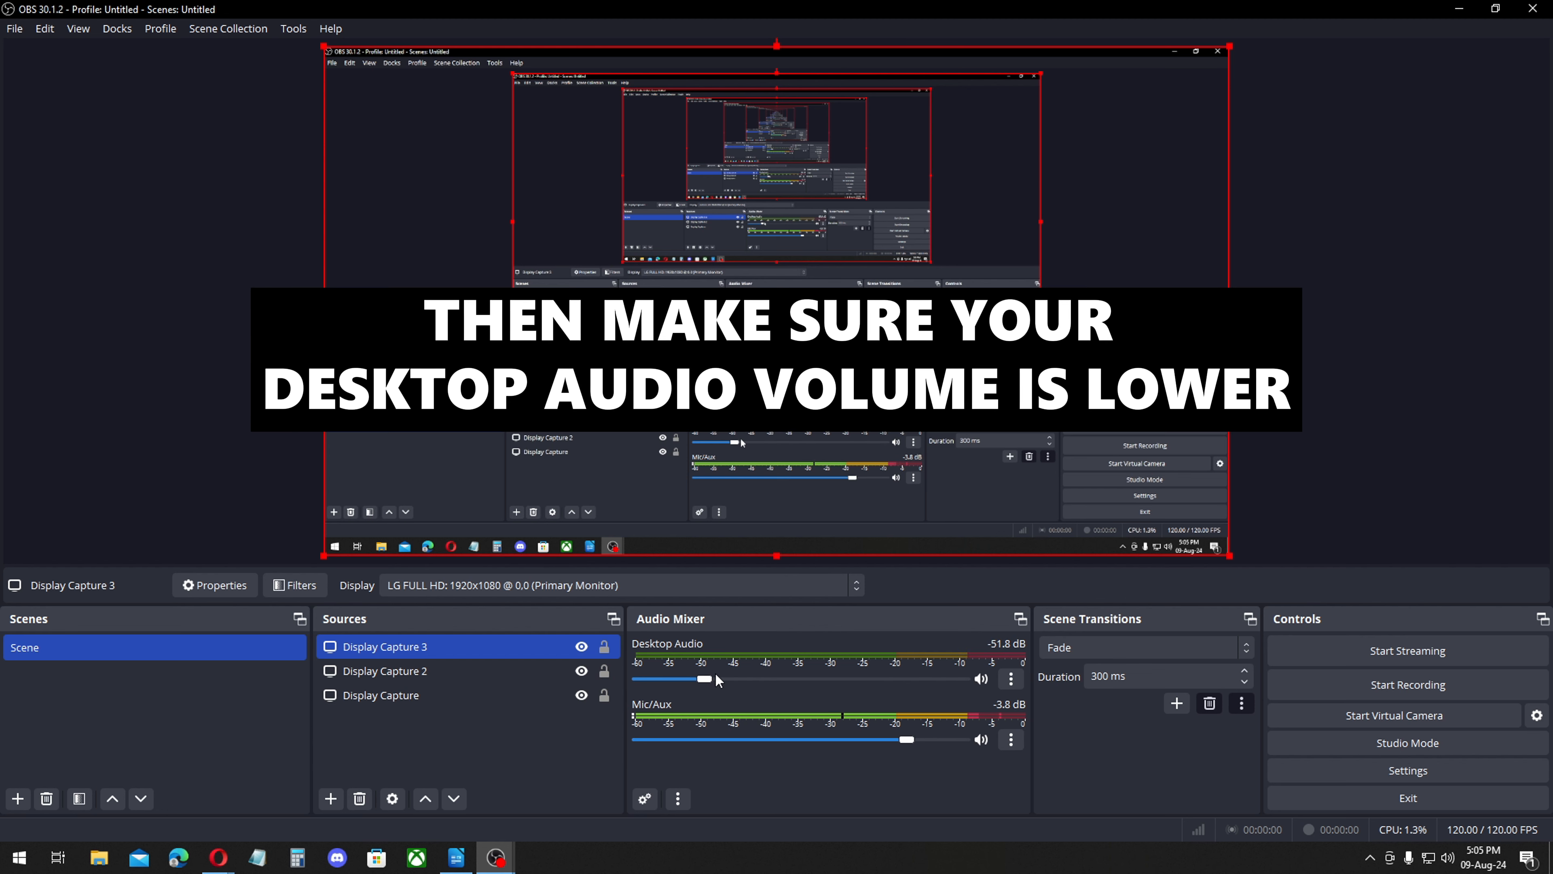
drag(712, 676, 694, 680)
drag(906, 739, 917, 739)
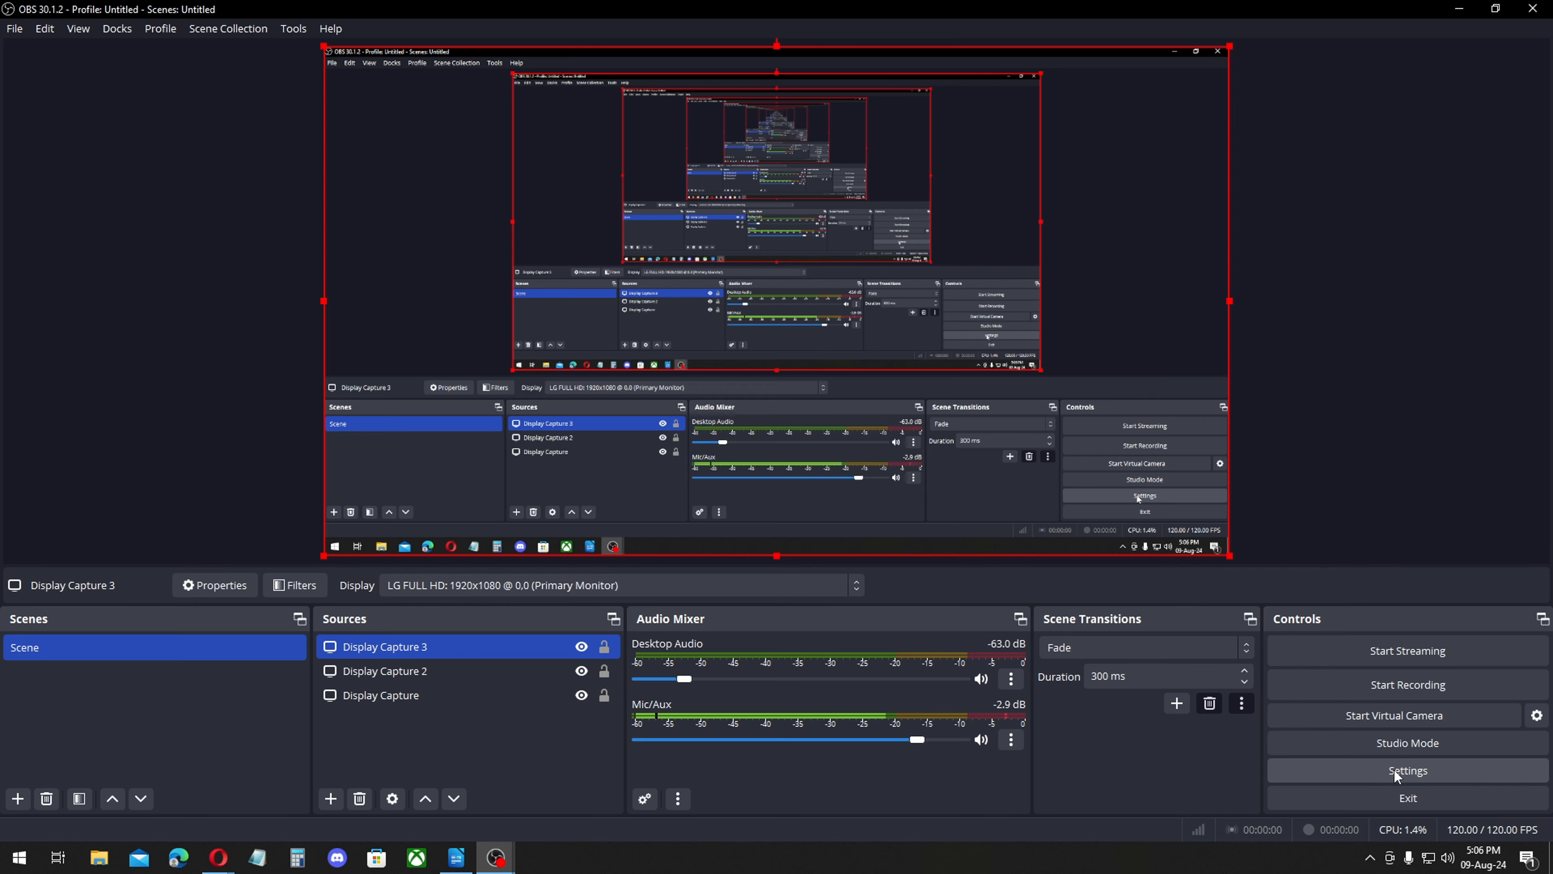
Check the recording hotkeys without changing them, and make a short test recording of the screen.
click(1397, 770)
click(460, 301)
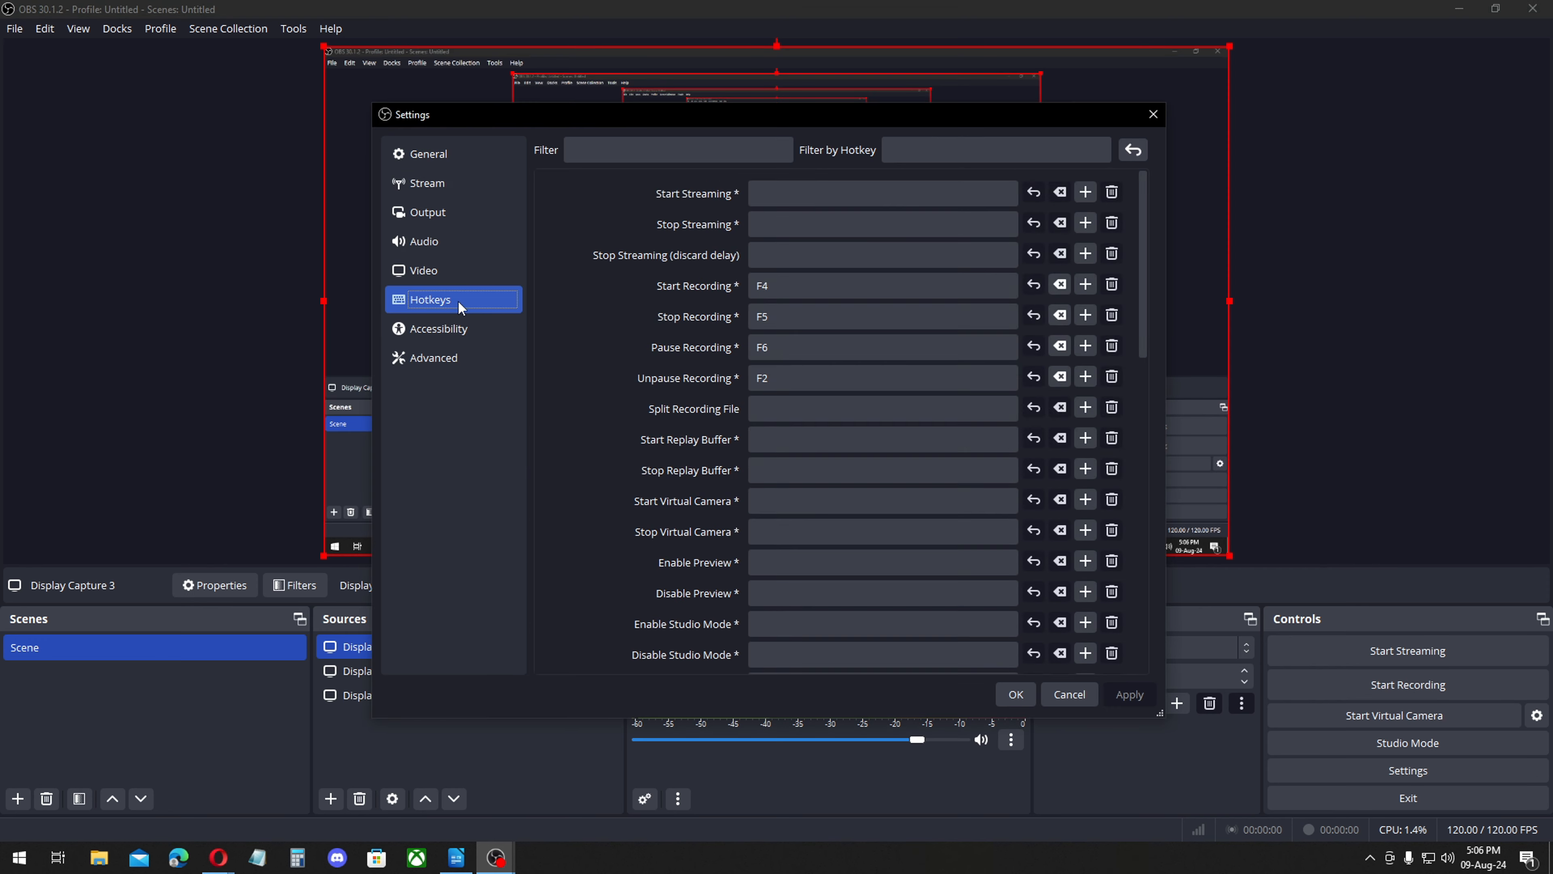
click(1074, 690)
click(1386, 692)
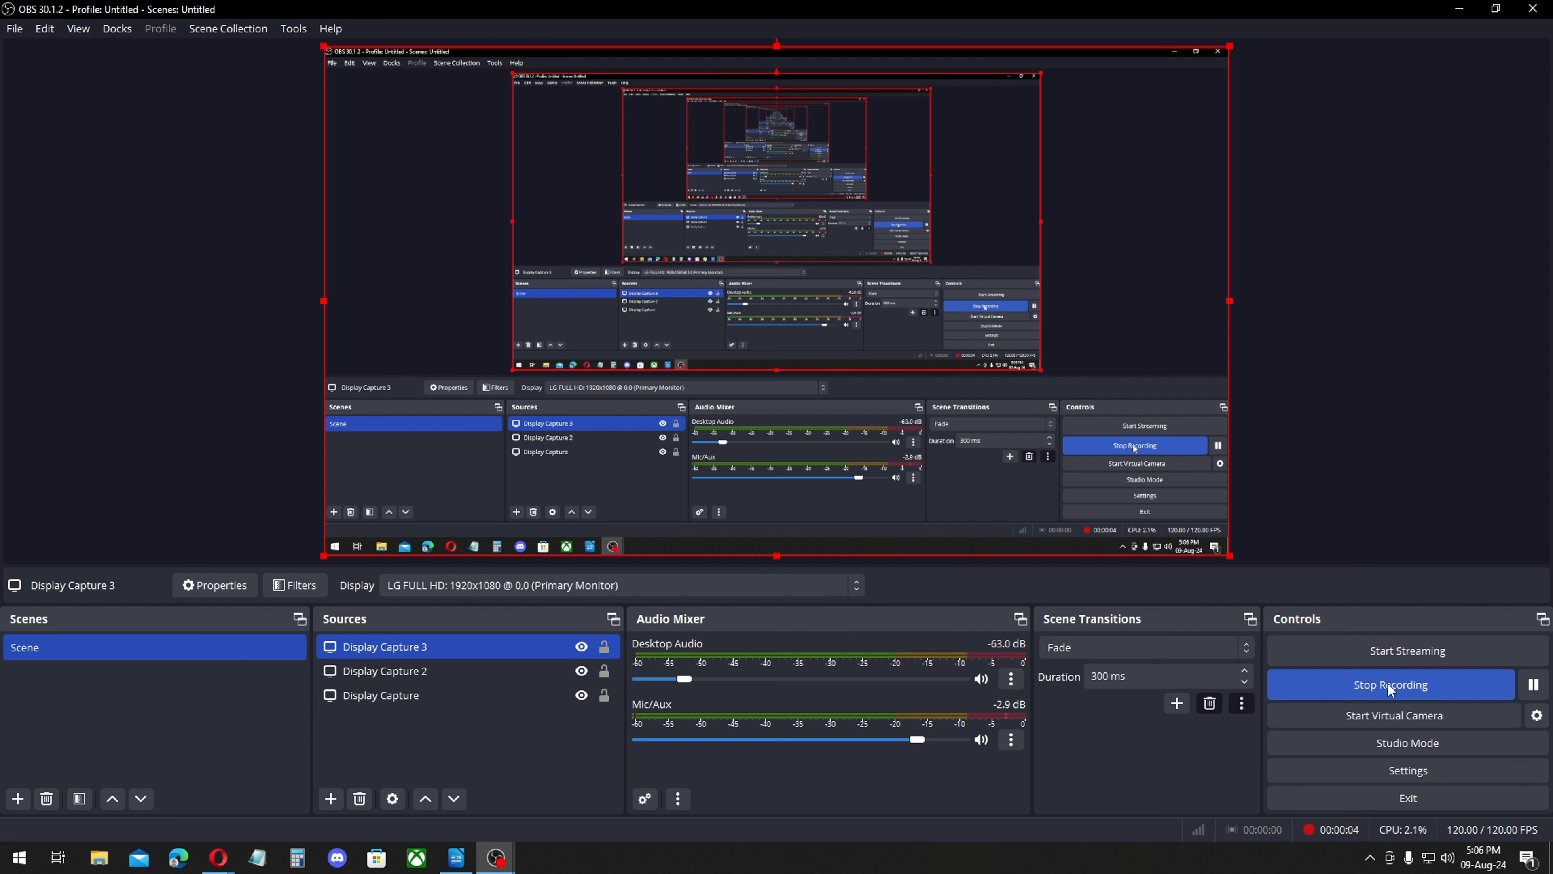
click(1391, 690)
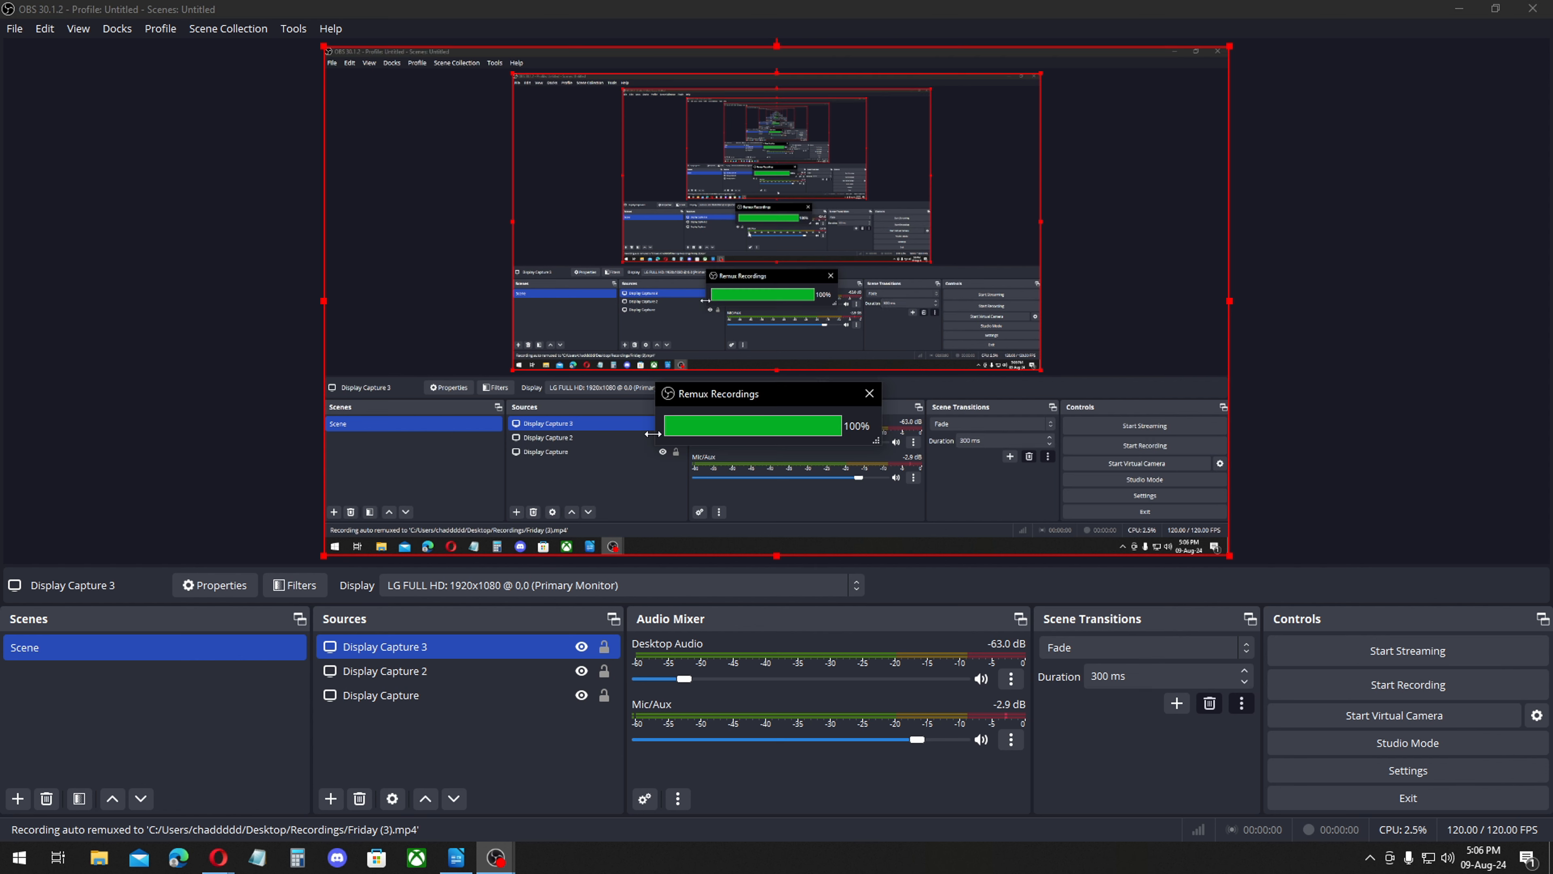